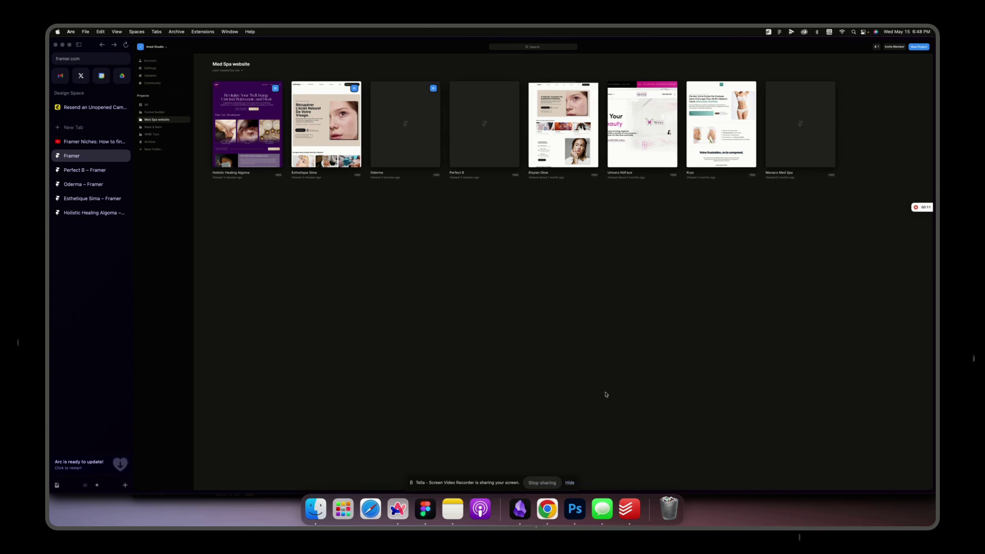
pyautogui.press('super+Tab')
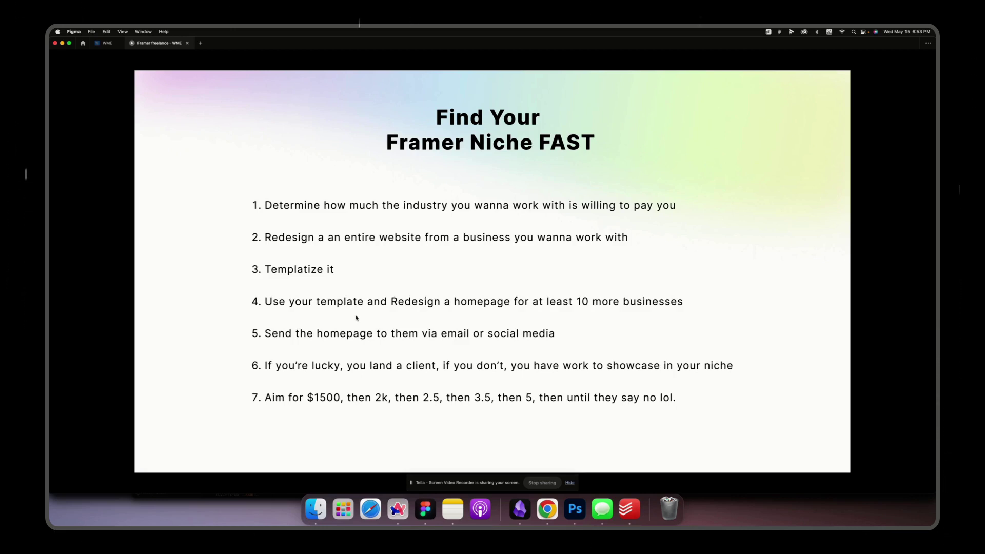
# Bring the Framer Med Spa projects page back from the Arc icon in the Dock.
pyautogui.click(397, 509)
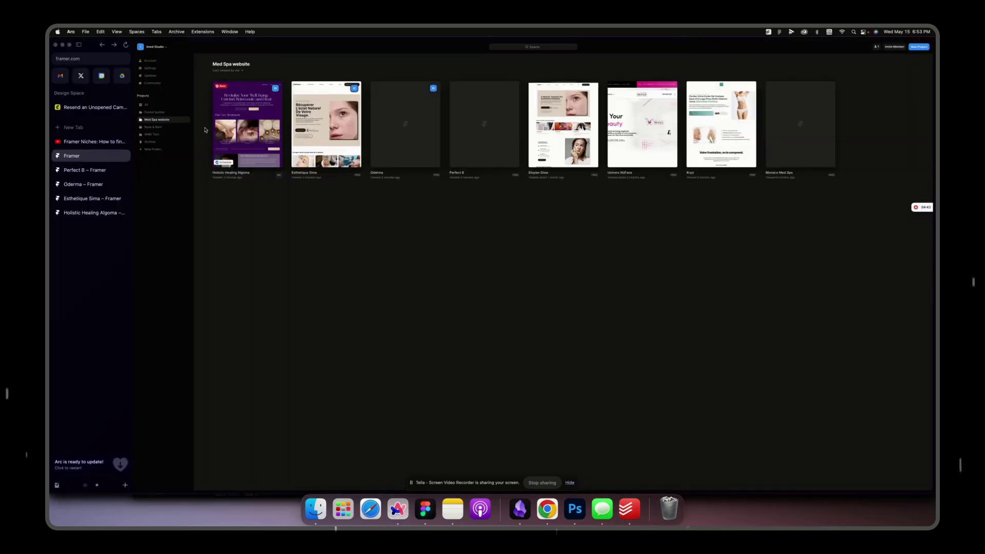
pyautogui.moveTo(642, 124)
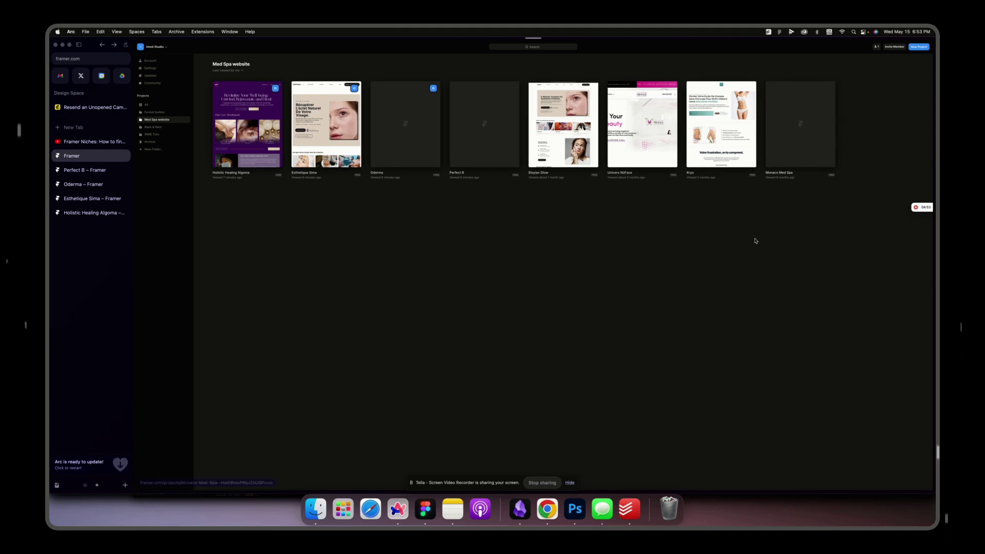
# Open the Monaco Med Spa project from the Med Spa dashboard.
pyautogui.click(787, 140)
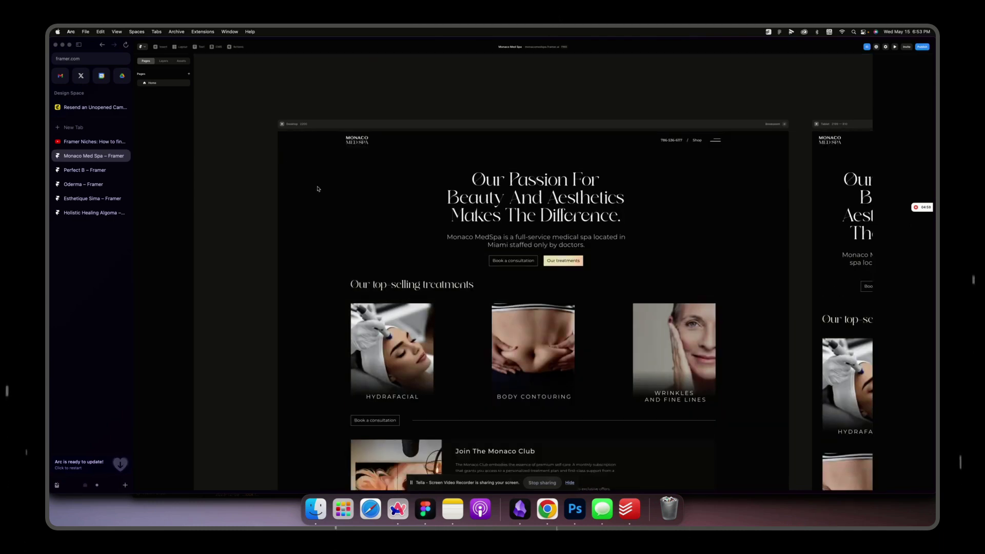
pyautogui.scroll(-5, 319, 189)
pyautogui.scroll(-1, 325, 184)
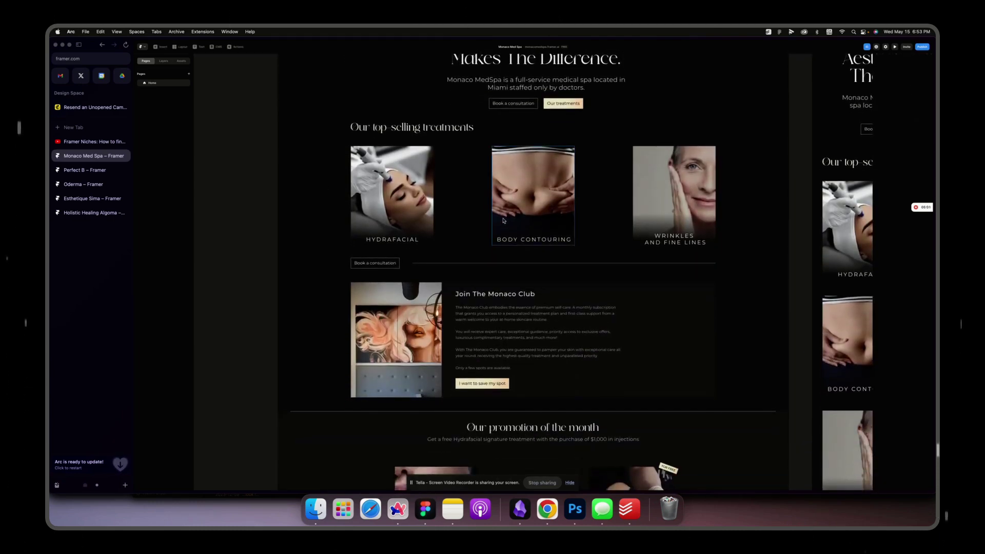
pyautogui.scroll(-5, 325, 185)
pyautogui.scroll(-4, 509, 215)
pyautogui.scroll(-3, 500, 192)
pyautogui.scroll(-4, 489, 162)
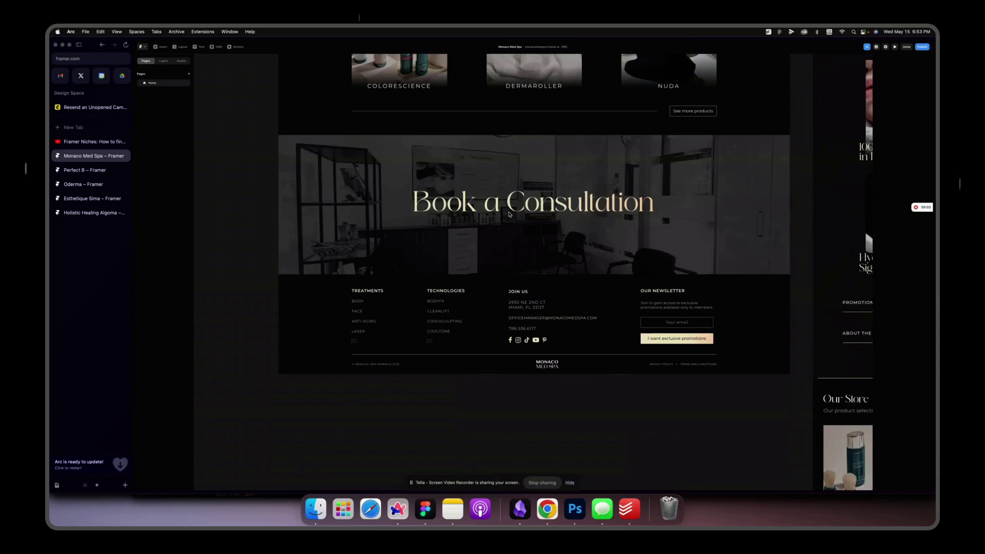
pyautogui.scroll(-5, 474, 121)
pyautogui.scroll(5, 474, 121)
pyautogui.scroll(5, 470, 177)
pyautogui.scroll(5, 465, 223)
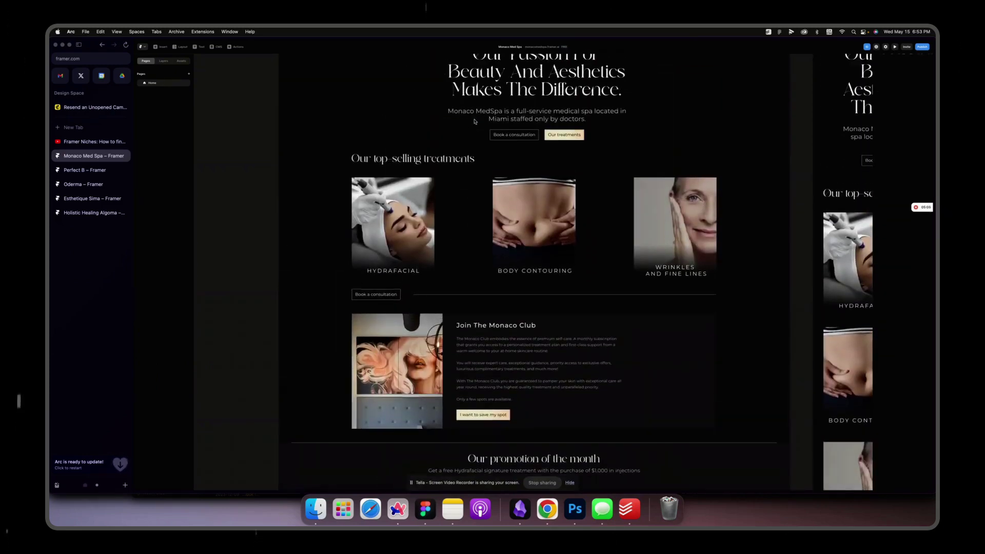
pyautogui.scroll(5, 462, 272)
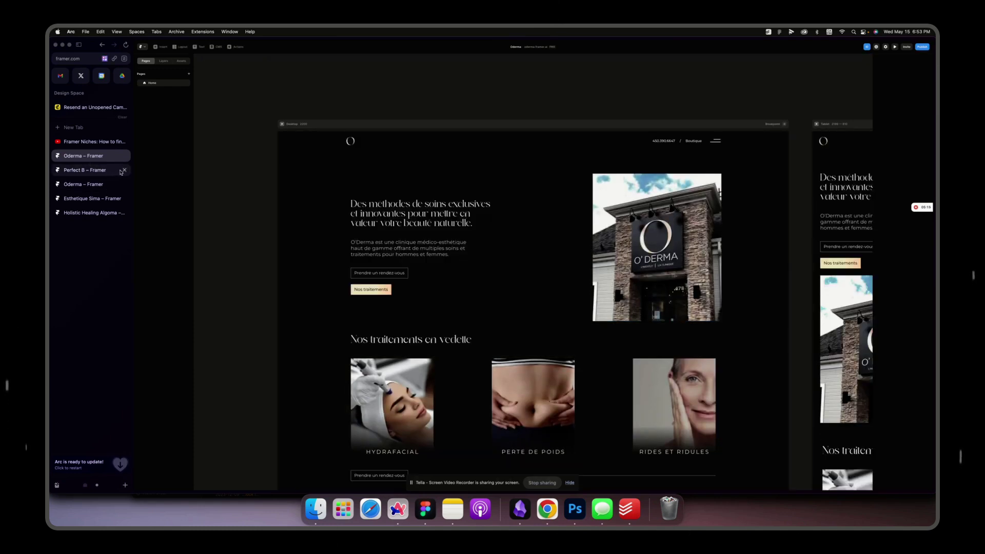
# Arrange the Perfect B and Oderma projects side by side in split view.
pyautogui.click(102, 45)
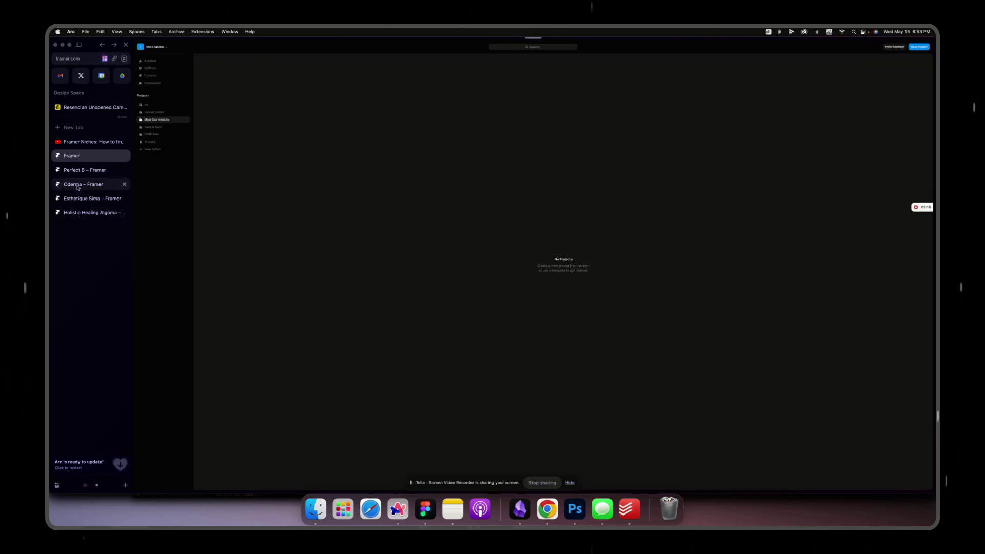
pyautogui.click(77, 184)
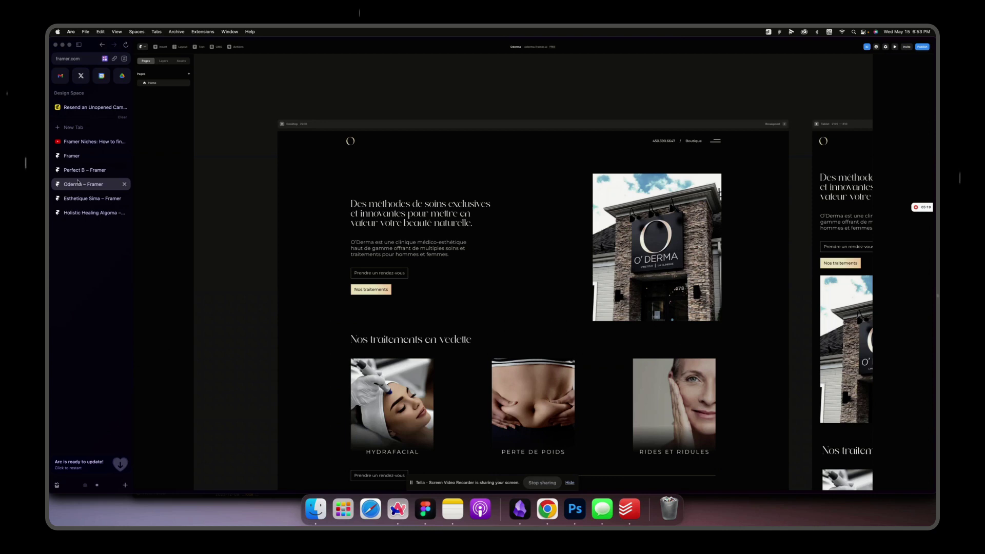
pyautogui.click(77, 169)
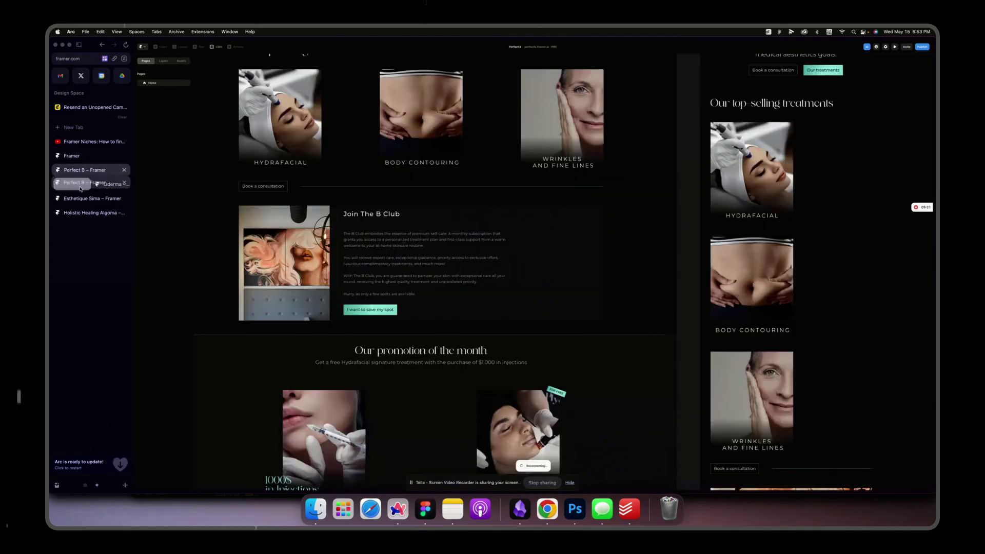
pyautogui.moveTo(80, 187); pyautogui.dragTo(524, 248)
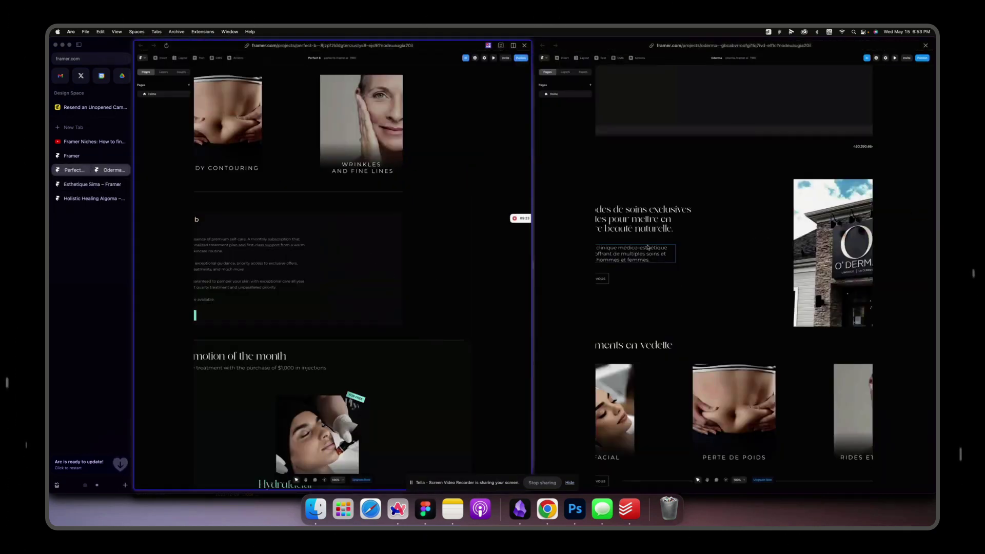
pyautogui.scroll(5, 462, 254)
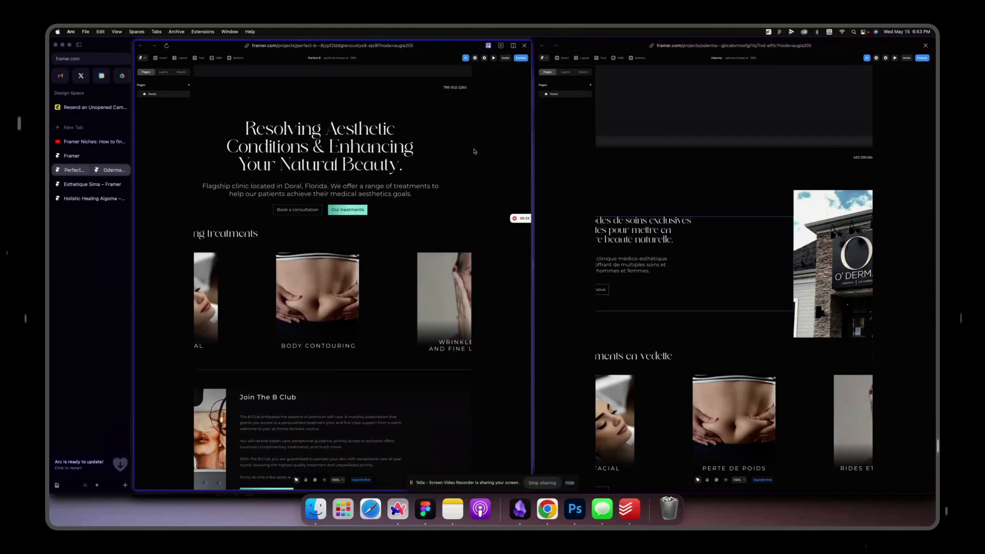
# Preview both homepages as live sites, then exit the Oderma preview.
pyautogui.click(494, 58)
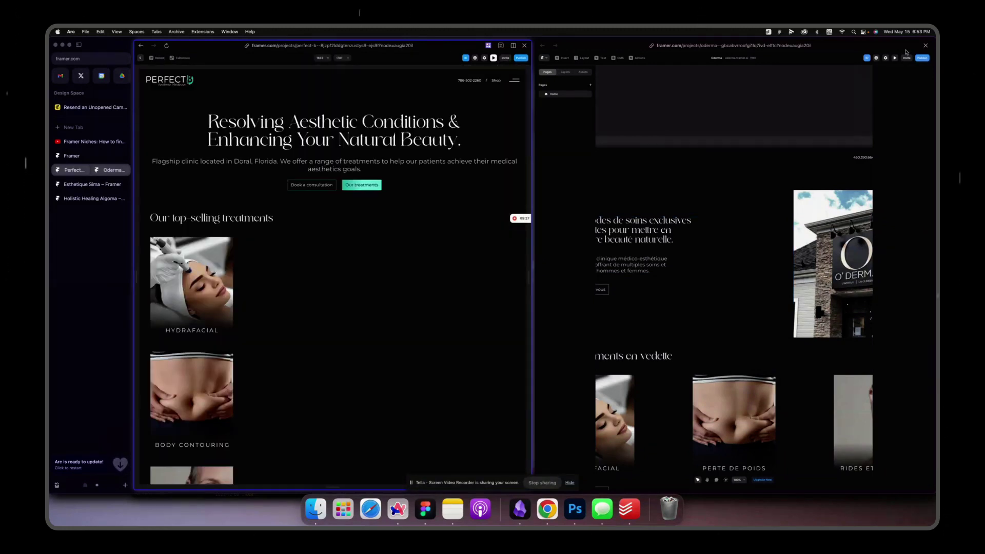
pyautogui.click(893, 59)
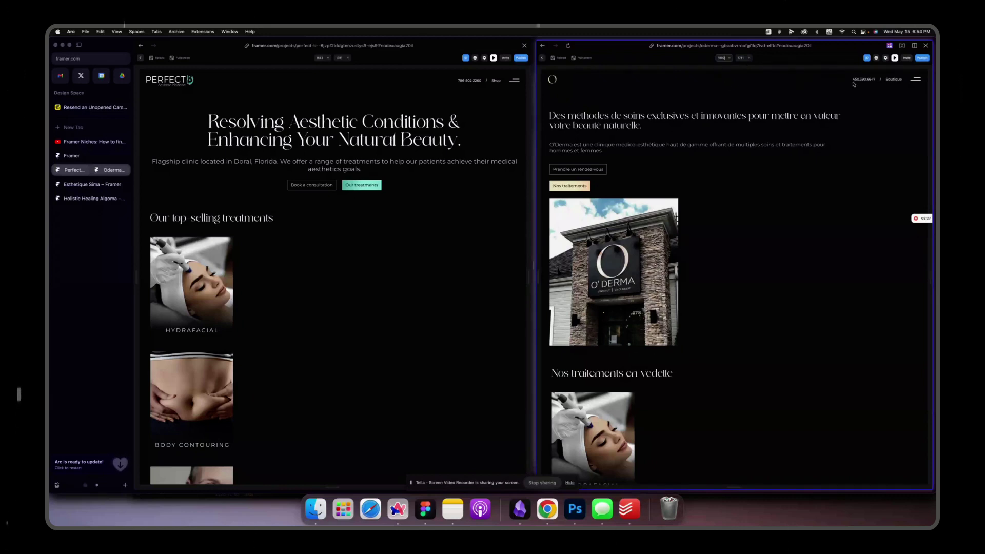
pyautogui.press('Escape')
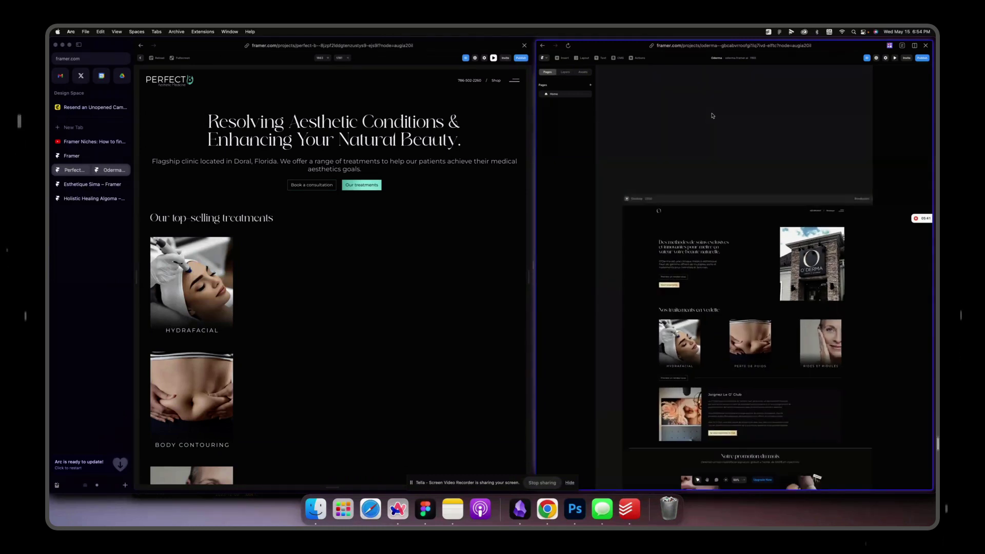
# Exit the Perfect B preview and return to the Framer projects dashboard.
pyautogui.click(520, 43)
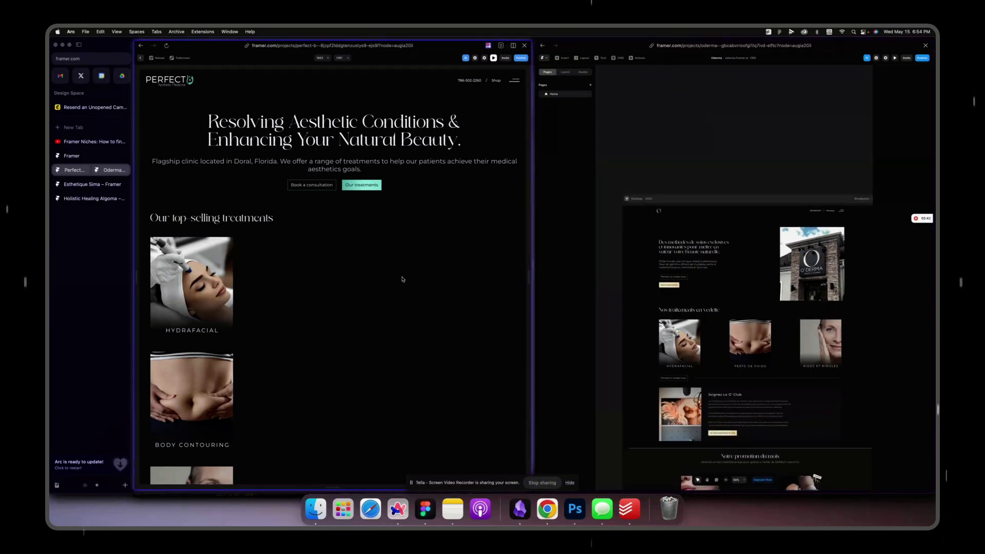
pyautogui.click(493, 58)
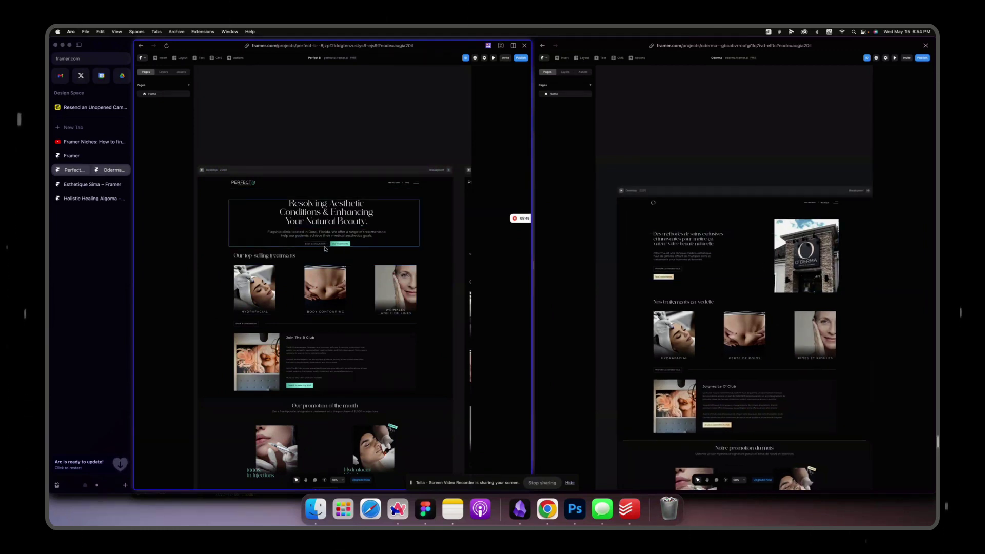
pyautogui.scroll(-2, 635, 254)
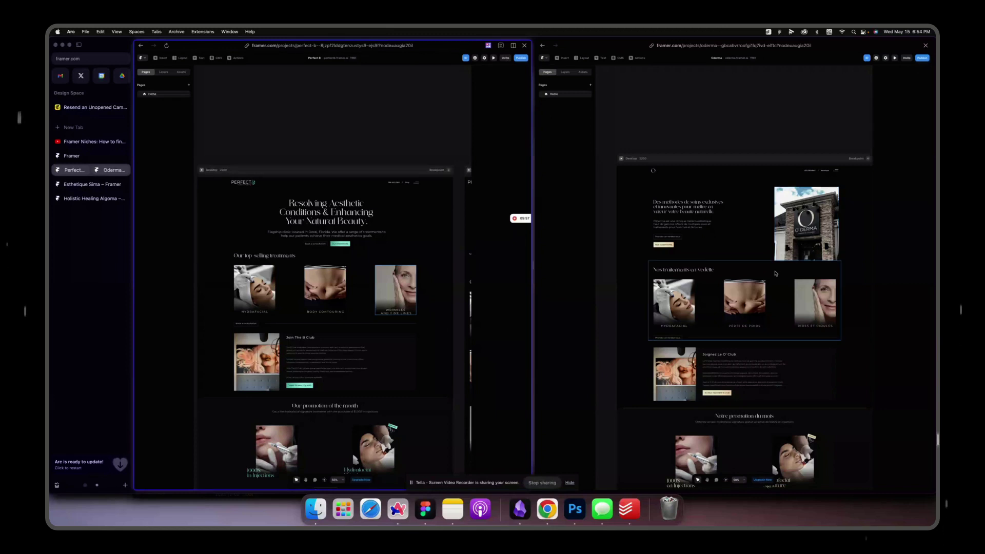
pyautogui.scroll(-3, 770, 269)
pyautogui.scroll(-2, 302, 370)
pyautogui.scroll(-3, 302, 369)
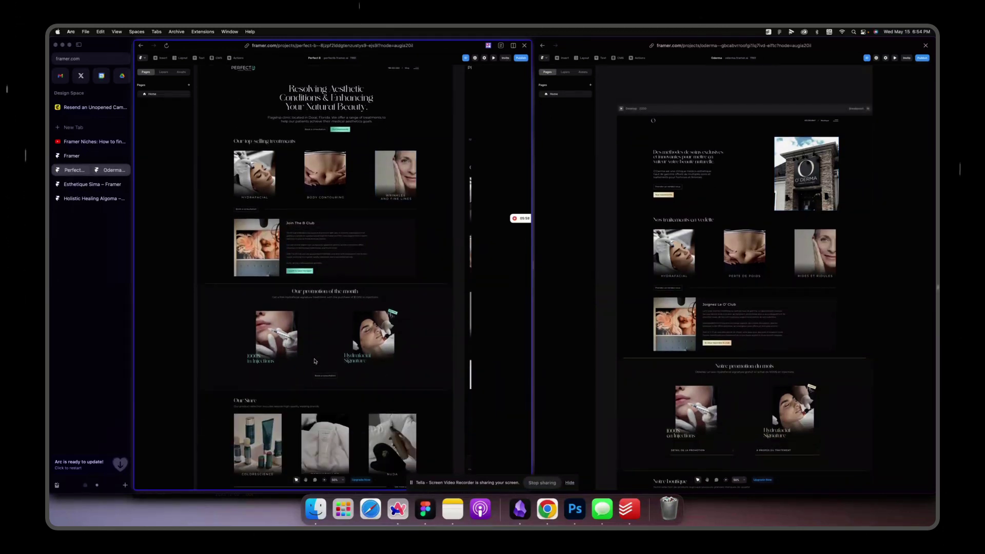
pyautogui.scroll(-2, 307, 365)
pyautogui.scroll(-1, 311, 362)
pyautogui.scroll(-2, 315, 360)
pyautogui.scroll(-1, 316, 360)
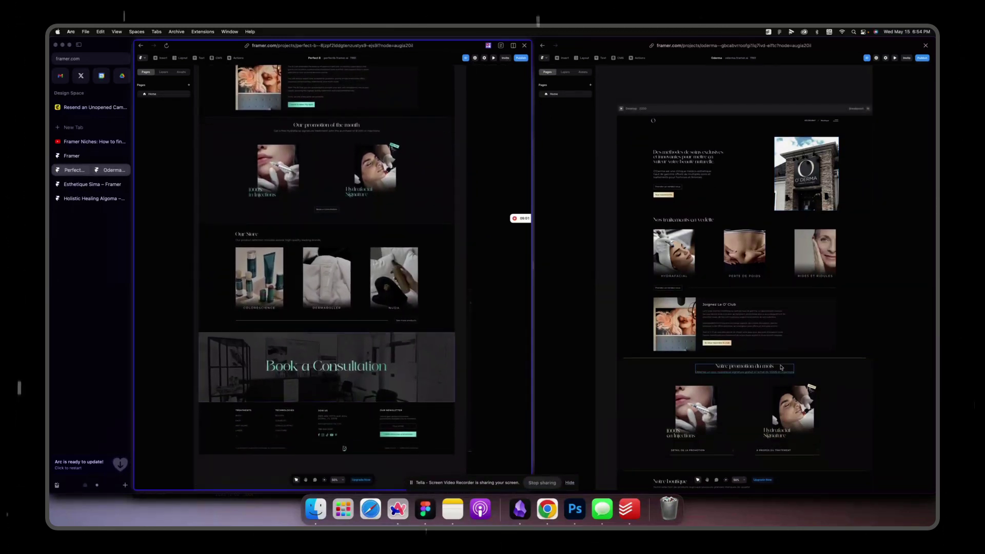
pyautogui.scroll(-3, 770, 361)
pyautogui.scroll(-5, 781, 367)
pyautogui.scroll(-1, 781, 368)
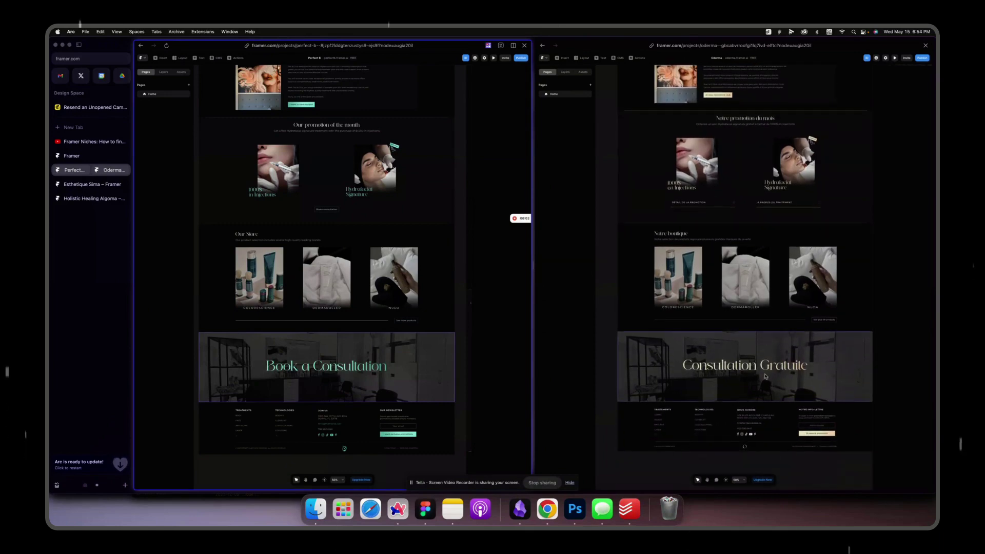
pyautogui.scroll(2, 315, 338)
pyautogui.scroll(5, 314, 339)
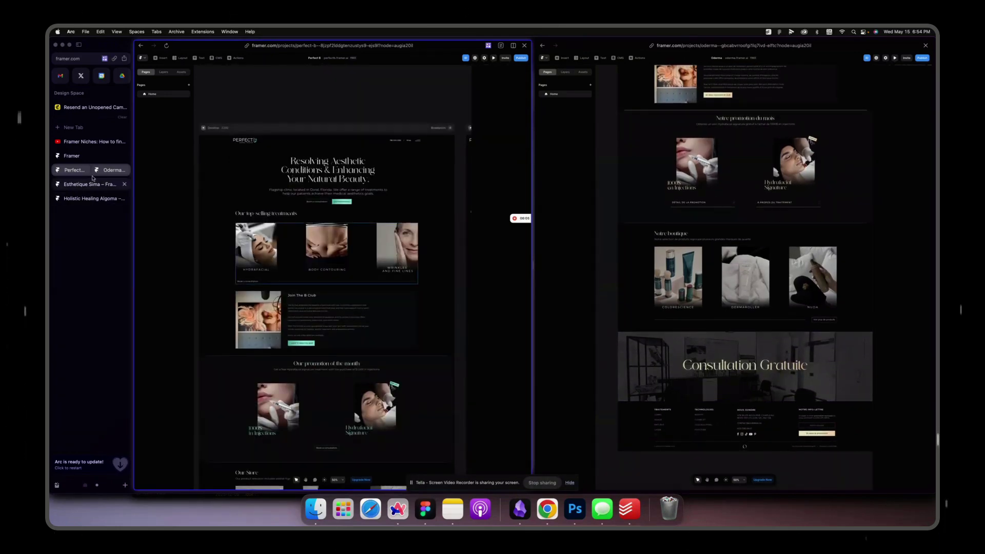
pyautogui.click(73, 156)
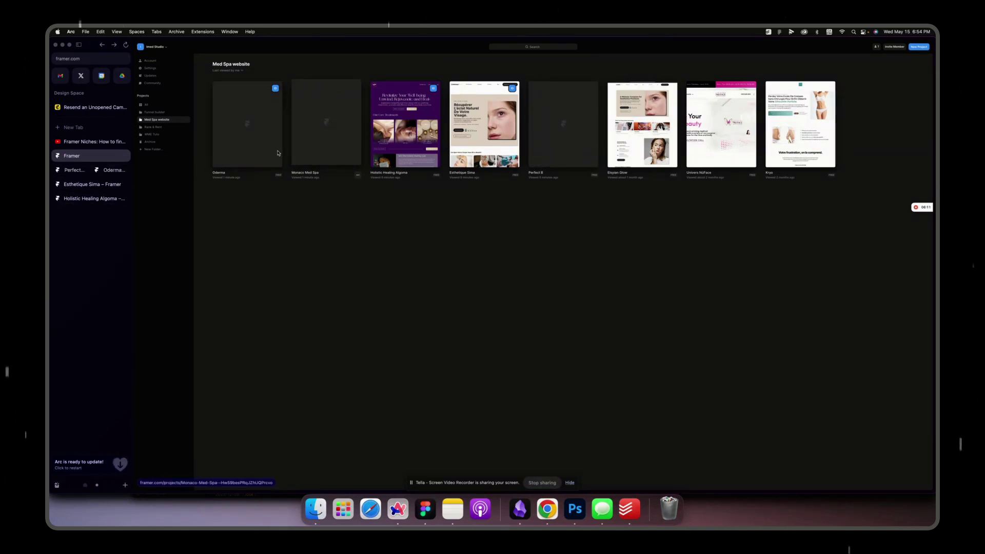
# Open Monaco Med Spa, flipping to the Perfect 8/Oderma split view and back twice.
pyautogui.click(313, 146)
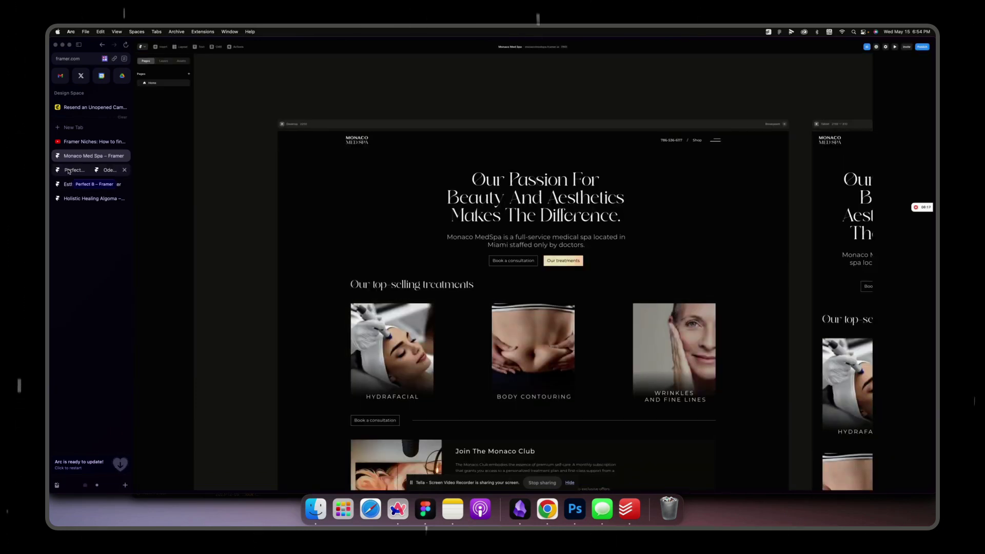
pyautogui.click(68, 170)
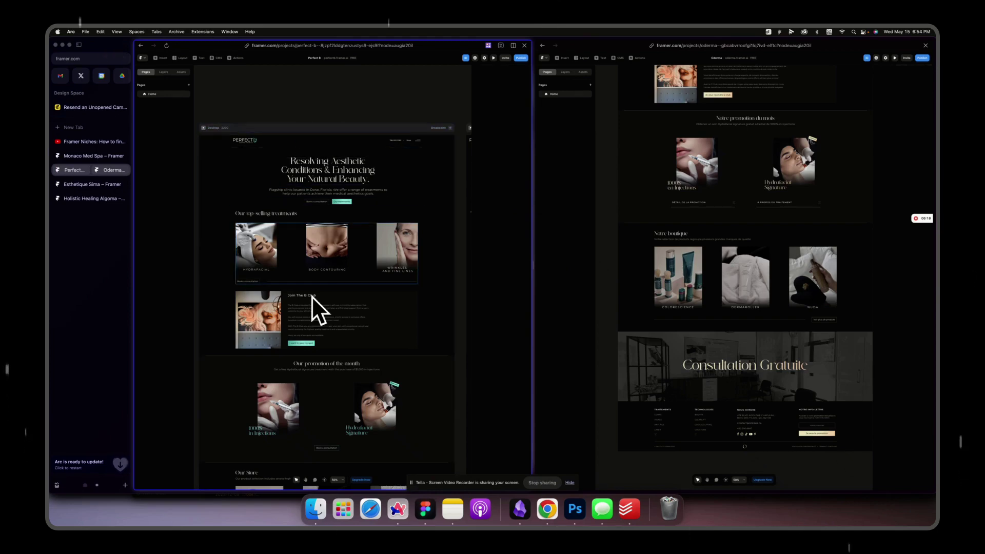
pyautogui.scroll(-5, 316, 309)
pyautogui.click(92, 155)
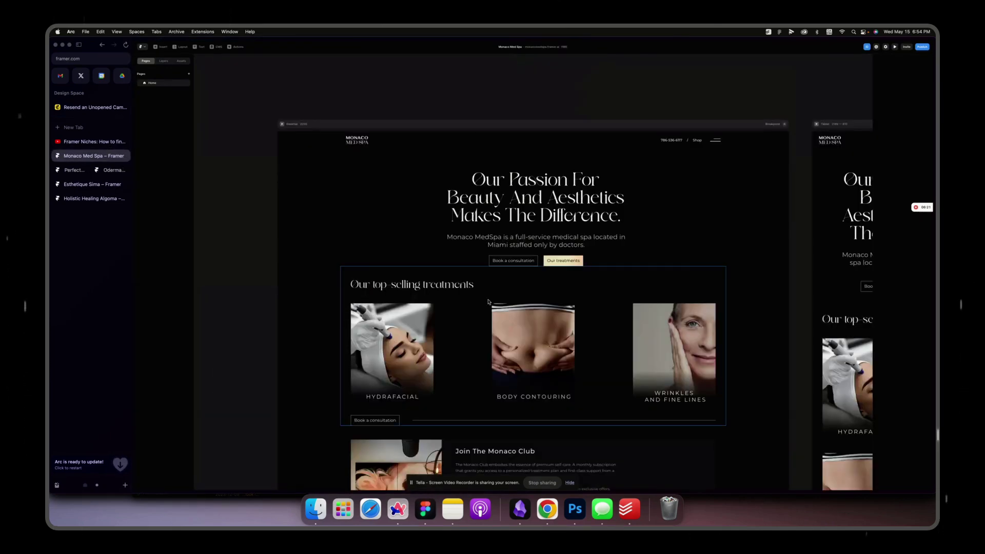
pyautogui.scroll(-5, 488, 301)
pyautogui.scroll(-5, 500, 304)
pyautogui.scroll(-3, 516, 306)
pyautogui.scroll(-5, 534, 308)
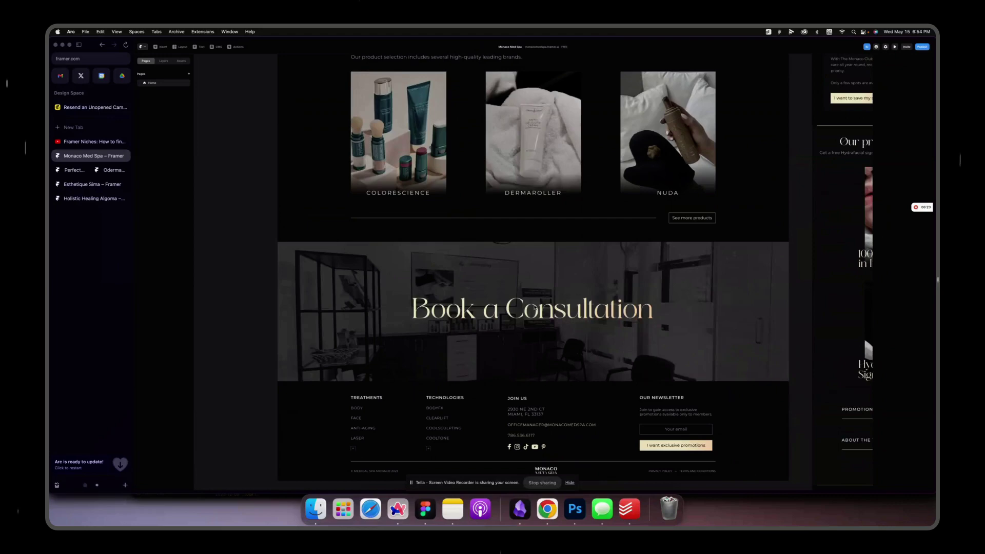
pyautogui.scroll(-2, 535, 309)
pyautogui.scroll(5, 588, 231)
pyautogui.scroll(3, 588, 248)
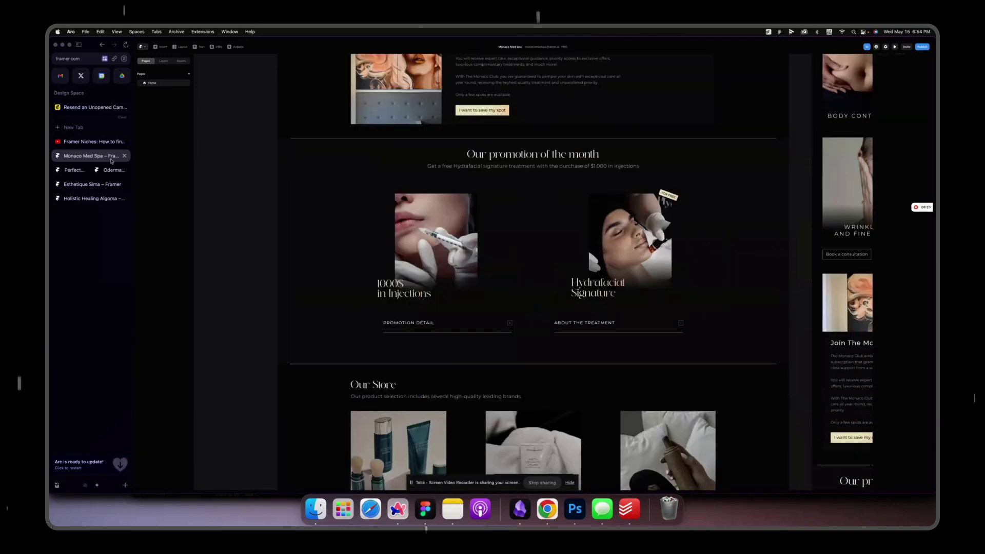
pyautogui.click(112, 169)
pyautogui.click(93, 156)
# Return to the Med Spa dashboard and open the Esthetique Sima project.
pyautogui.click(102, 45)
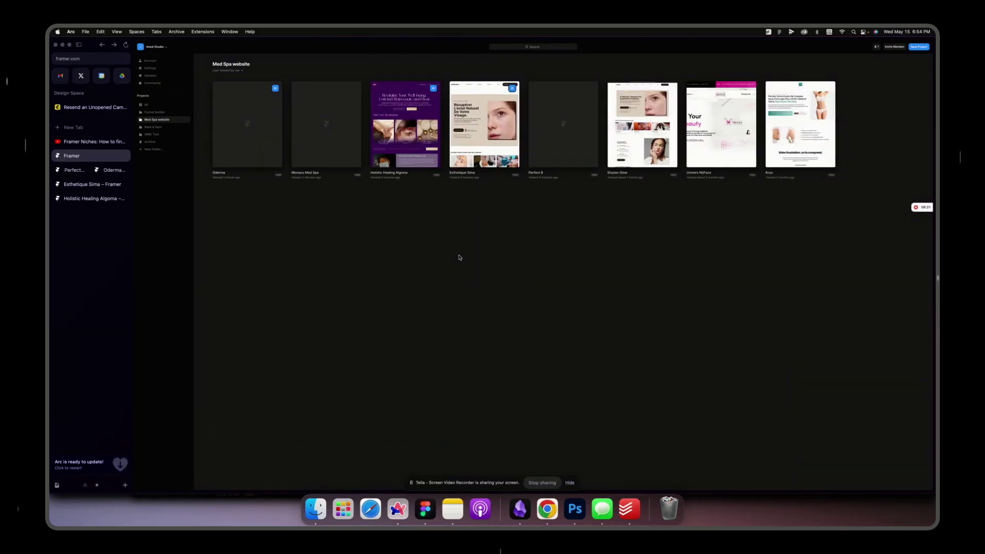
pyautogui.click(486, 126)
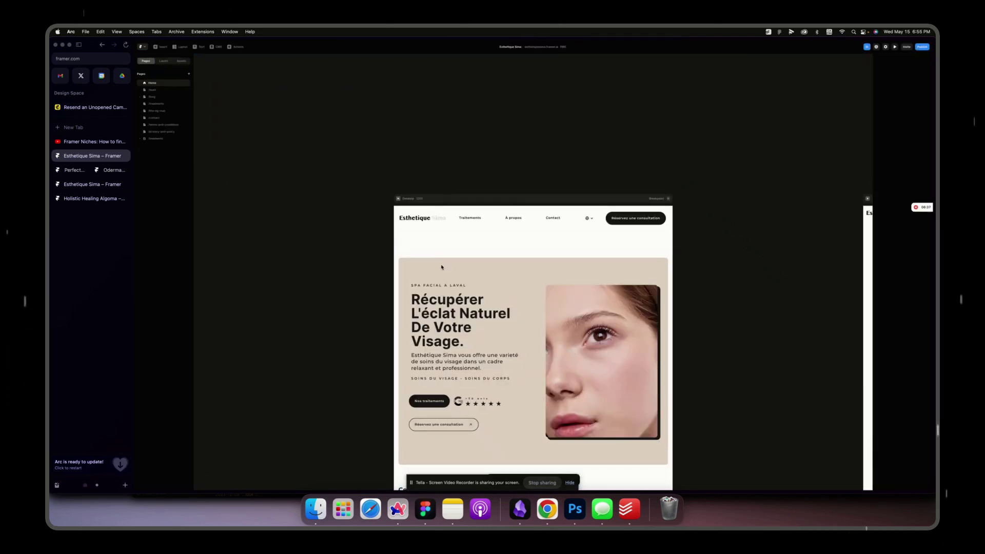
pyautogui.scroll(-3, 473, 278)
pyautogui.scroll(-3, 473, 278)
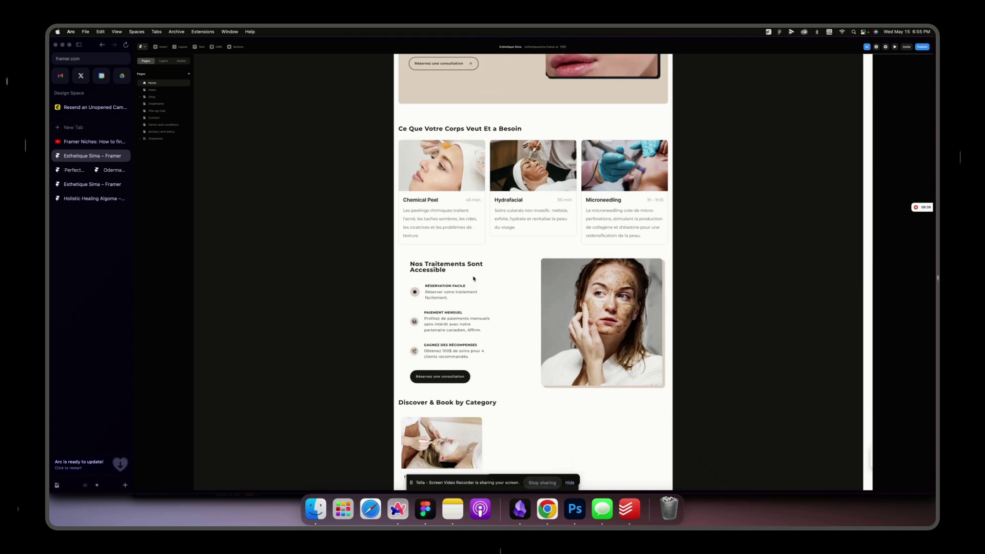
pyautogui.scroll(-5, 473, 278)
pyautogui.scroll(-1, 473, 278)
pyautogui.scroll(10, 473, 279)
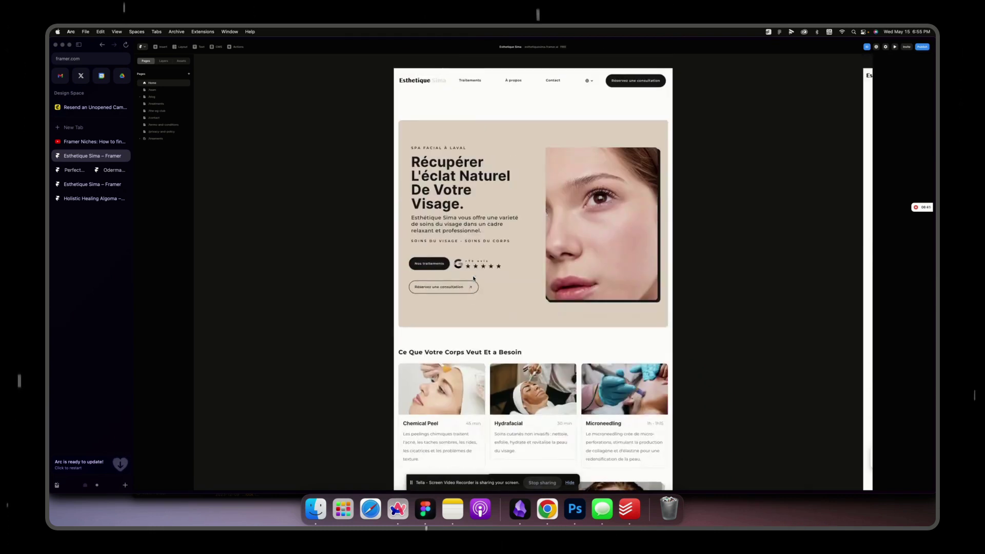
pyautogui.scroll(2, 446, 265)
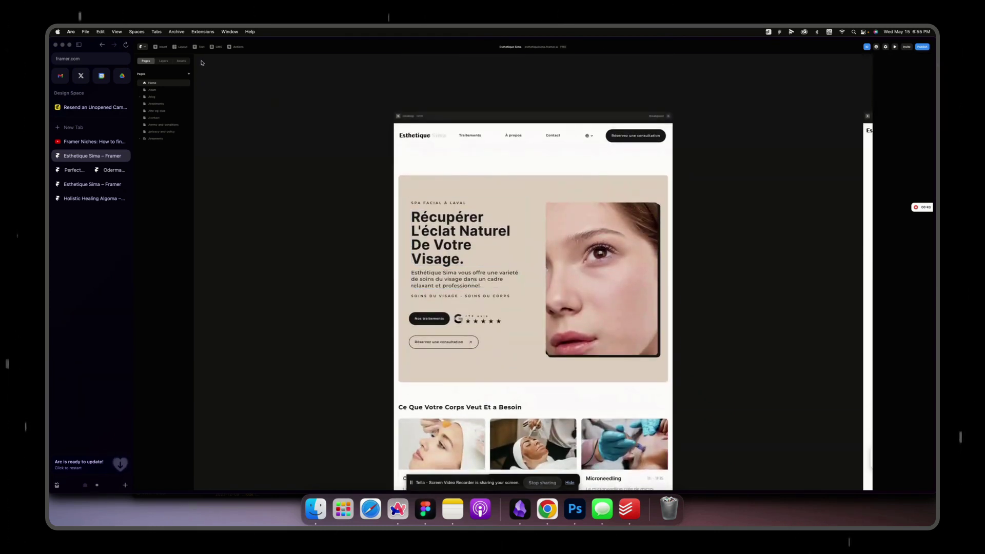
pyautogui.scroll(-2, 481, 234)
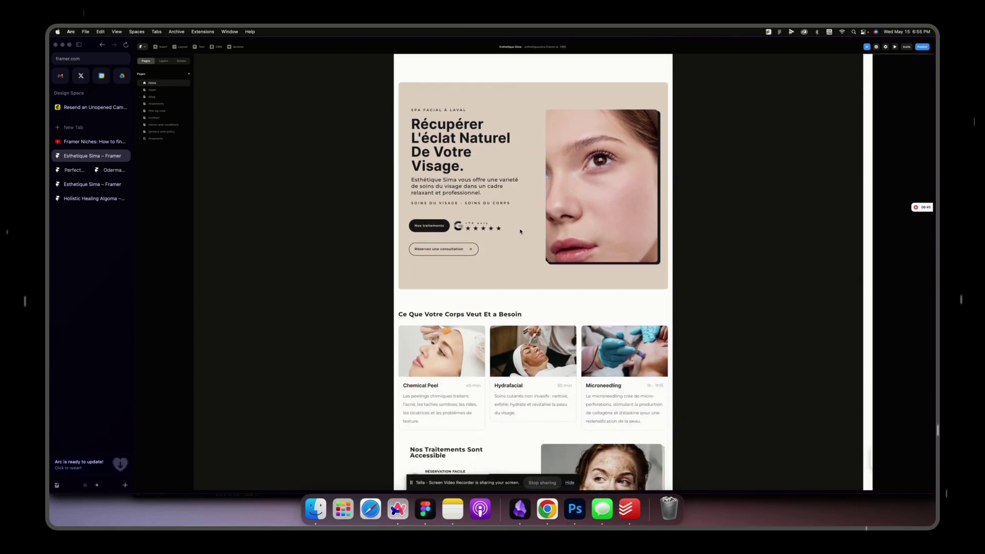
pyautogui.scroll(-1, 482, 234)
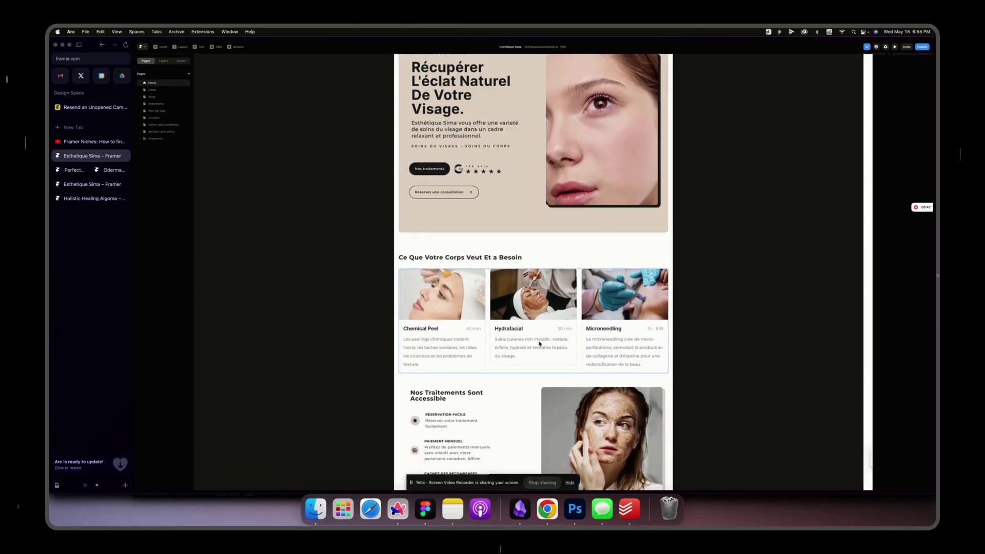
pyautogui.scroll(-6, 536, 345)
pyautogui.scroll(6, 477, 292)
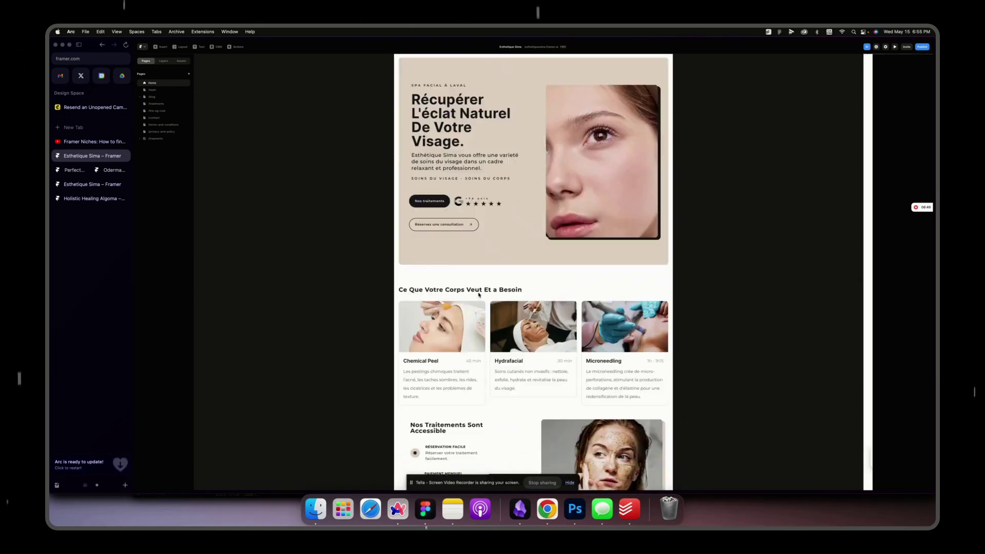
pyautogui.scroll(5, 477, 293)
pyautogui.scroll(-2, 440, 306)
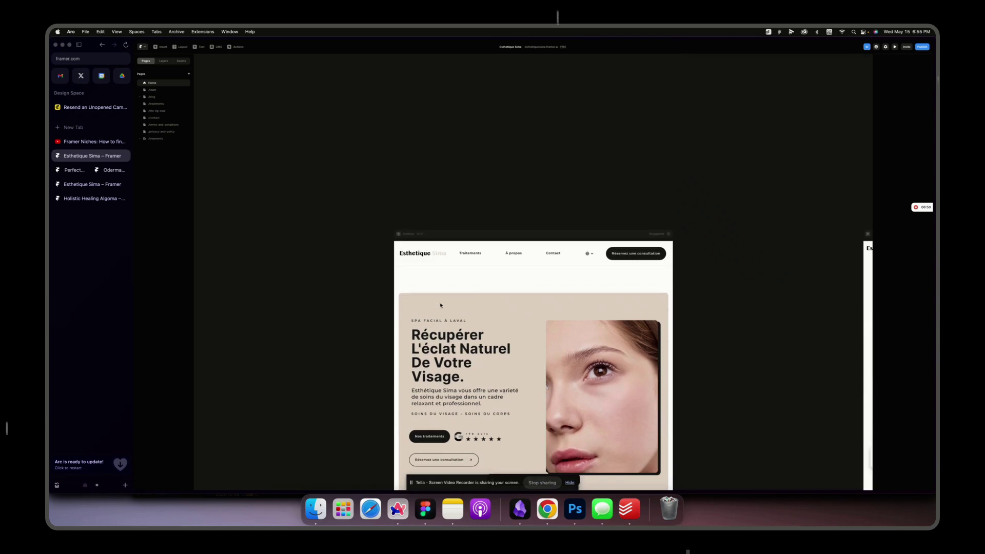
pyautogui.click(102, 45)
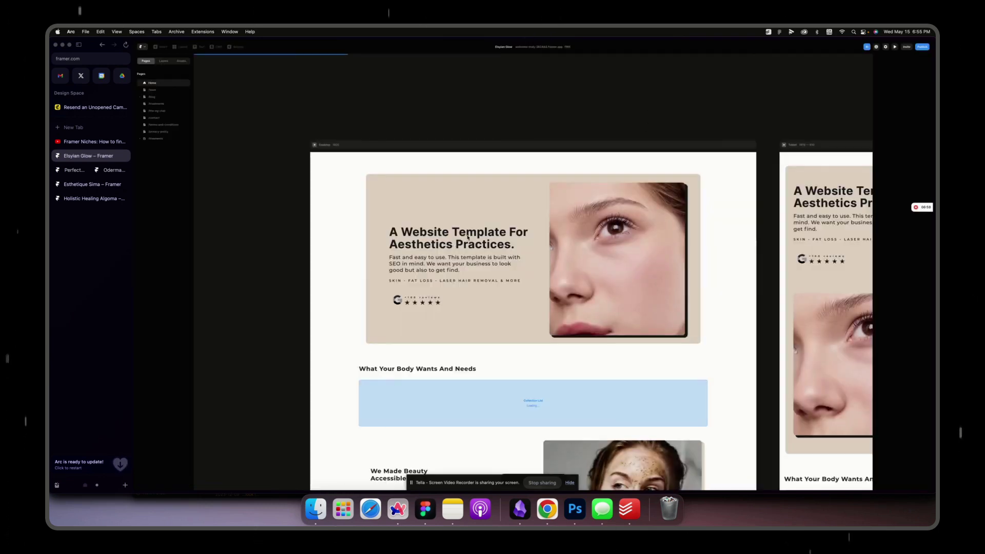
pyautogui.scroll(-5, 455, 244)
pyautogui.scroll(-3, 467, 237)
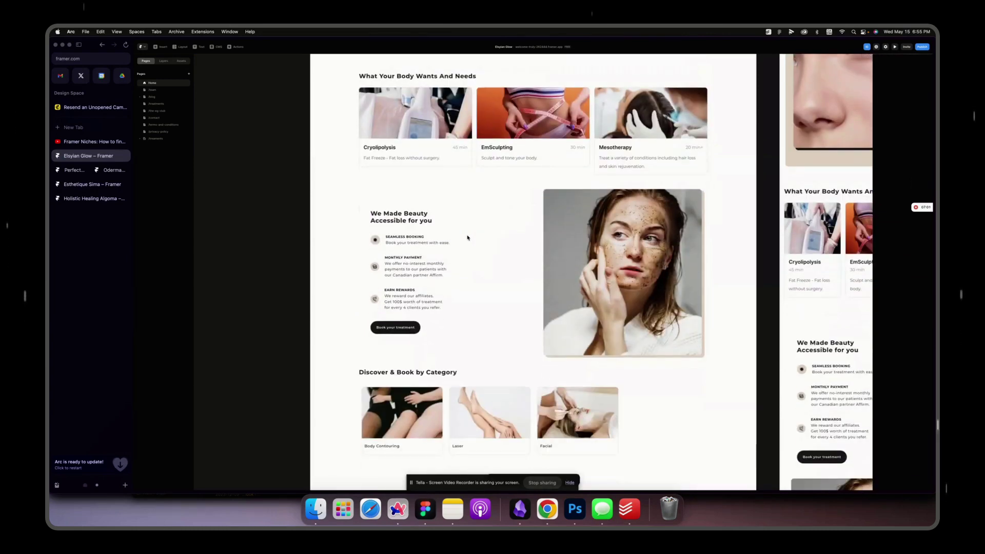
pyautogui.scroll(2, 467, 238)
pyautogui.scroll(-5, 467, 237)
pyautogui.scroll(3, 467, 238)
pyautogui.scroll(2, 467, 238)
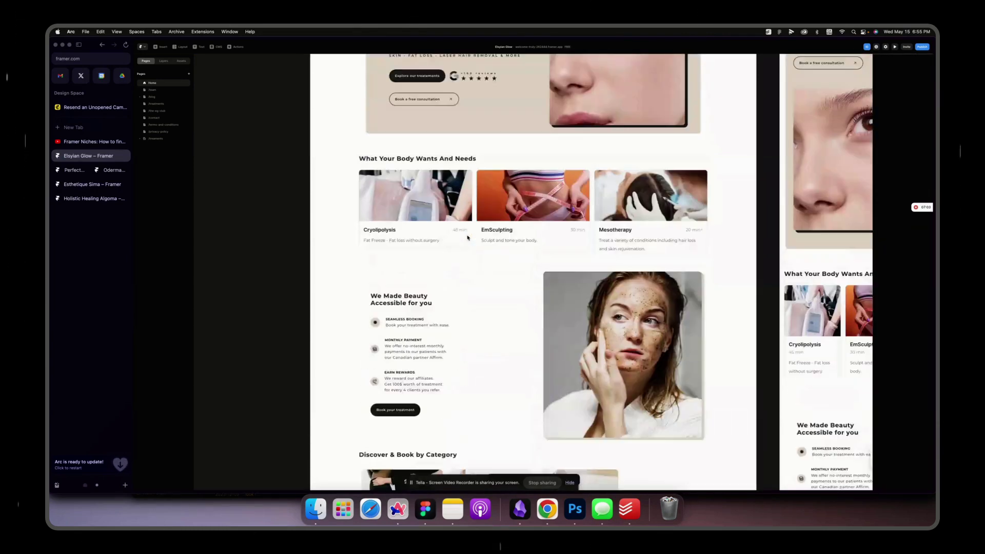
pyautogui.scroll(3, 466, 238)
pyautogui.scroll(3, 467, 238)
pyautogui.scroll(-4, 467, 238)
pyautogui.scroll(-1, 424, 254)
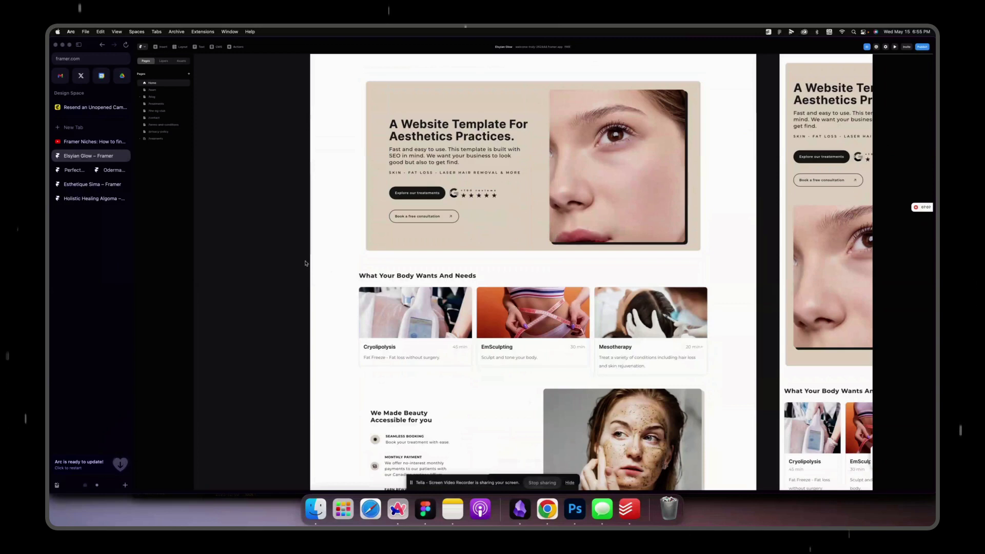
pyautogui.scroll(1, 288, 258)
pyautogui.scroll(2, 289, 258)
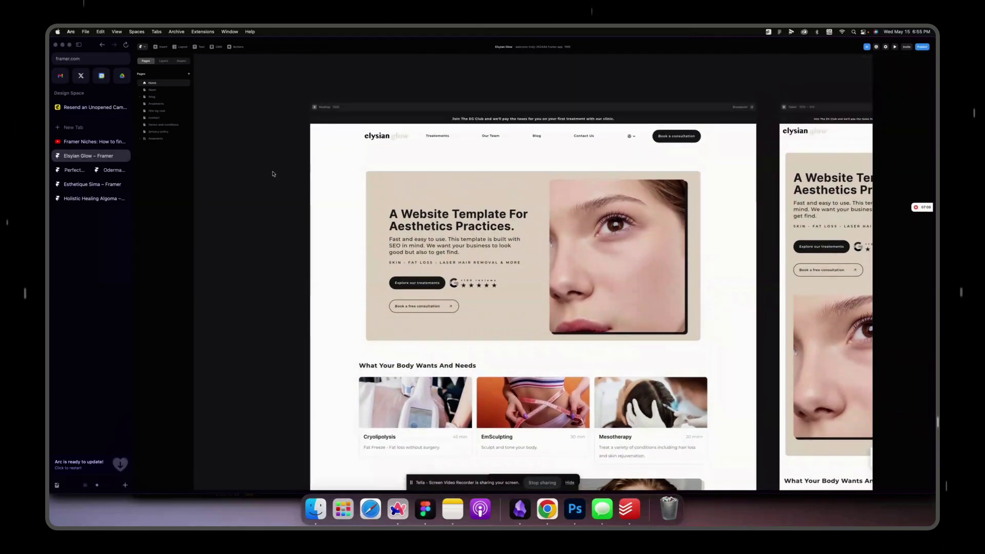
# Go back from the Elysian Glow editor to the projects overview.
pyautogui.click(103, 45)
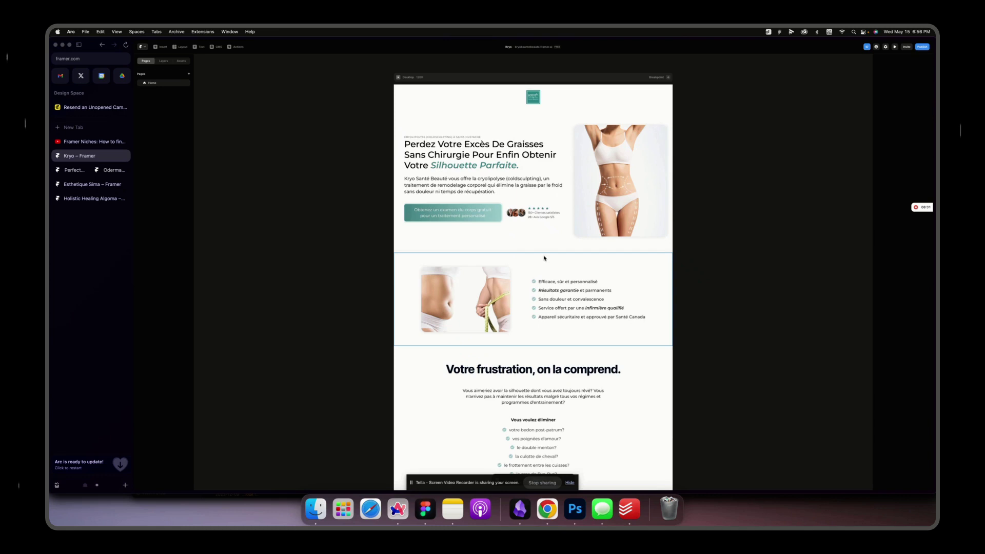
pyautogui.scroll(-5, 535, 267)
pyautogui.scroll(-3, 535, 266)
pyautogui.scroll(-5, 535, 267)
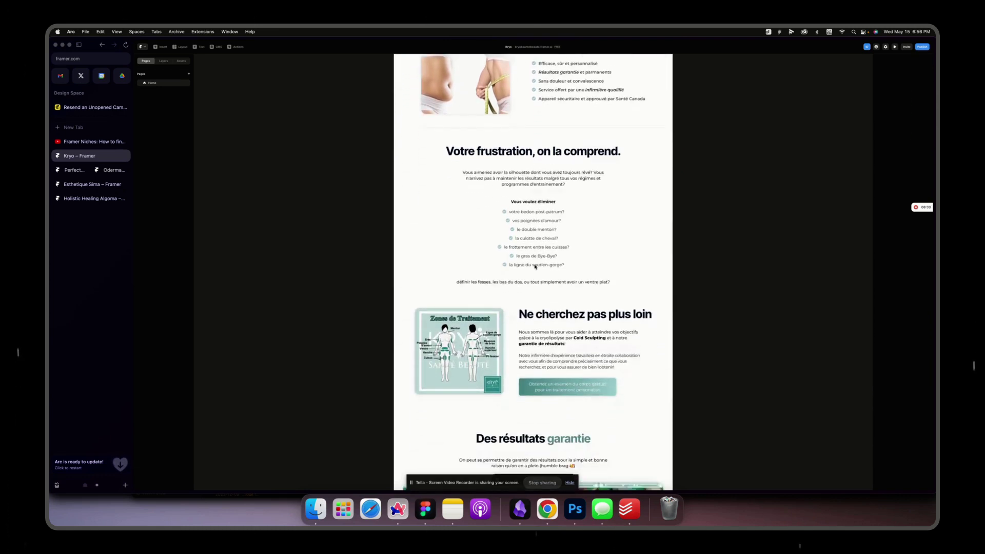
pyautogui.scroll(-4, 535, 266)
pyautogui.scroll(-3, 535, 266)
pyautogui.scroll(-3, 535, 266)
pyautogui.scroll(-6, 535, 266)
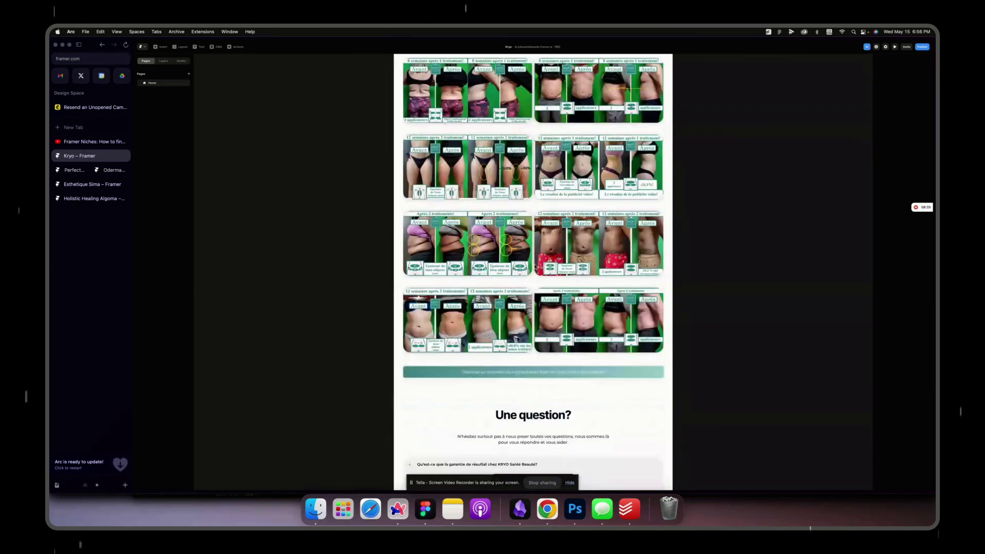
pyautogui.scroll(-2, 536, 266)
pyautogui.scroll(-3, 535, 266)
pyautogui.scroll(2, 535, 266)
pyautogui.scroll(8, 535, 266)
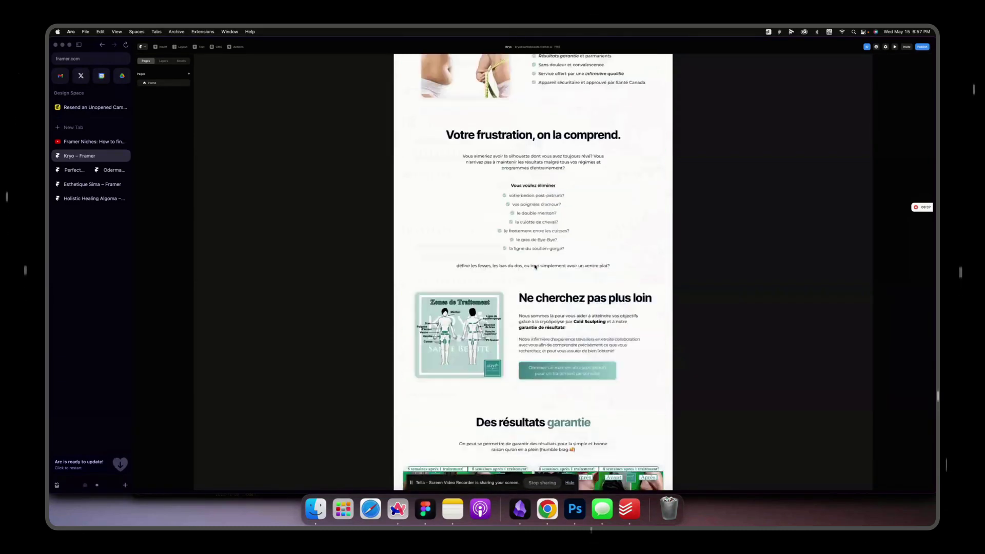
pyautogui.scroll(3, 535, 267)
pyautogui.scroll(4, 534, 267)
pyautogui.scroll(-2, 534, 266)
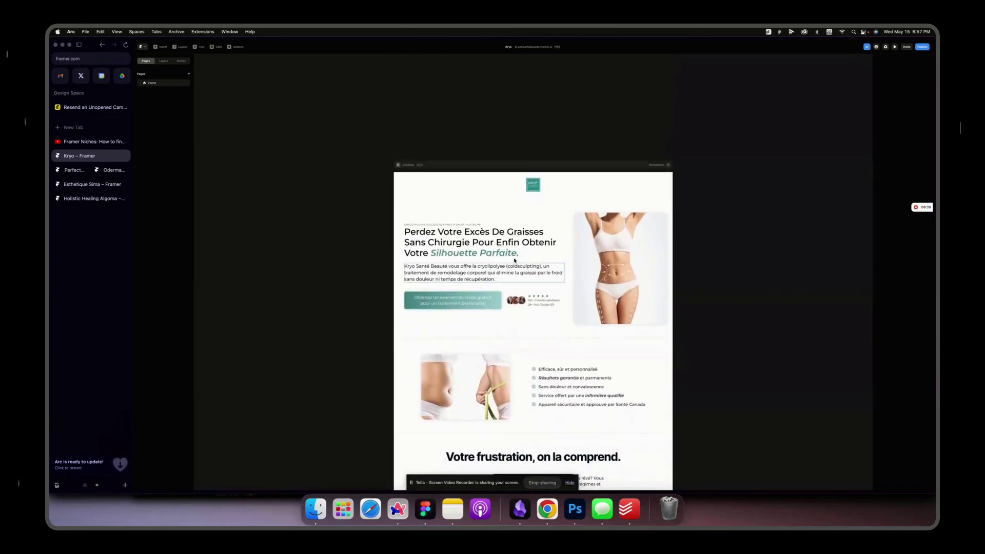
# Select the Kryo hero section, then clear the selection on empty canvas.
pyautogui.click(469, 208)
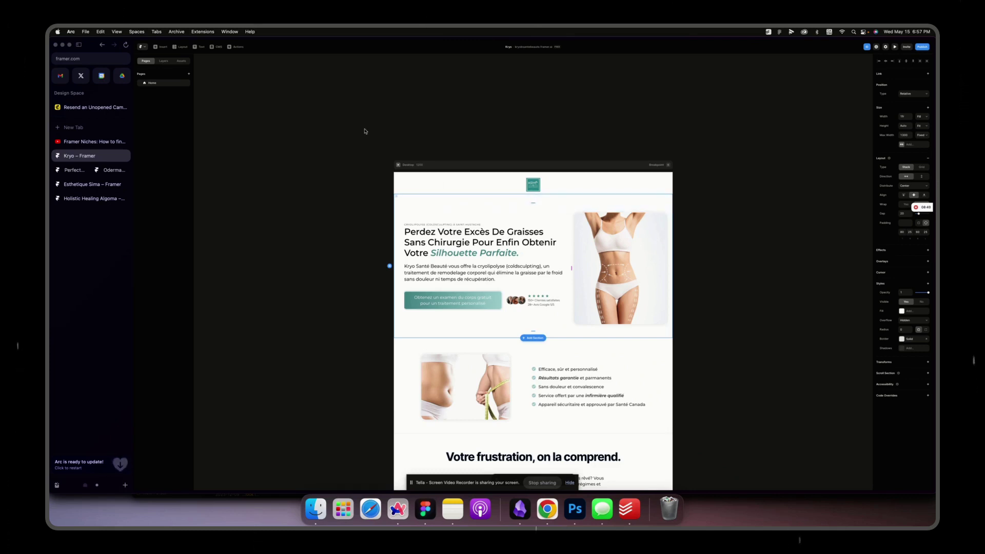
pyautogui.click(355, 110)
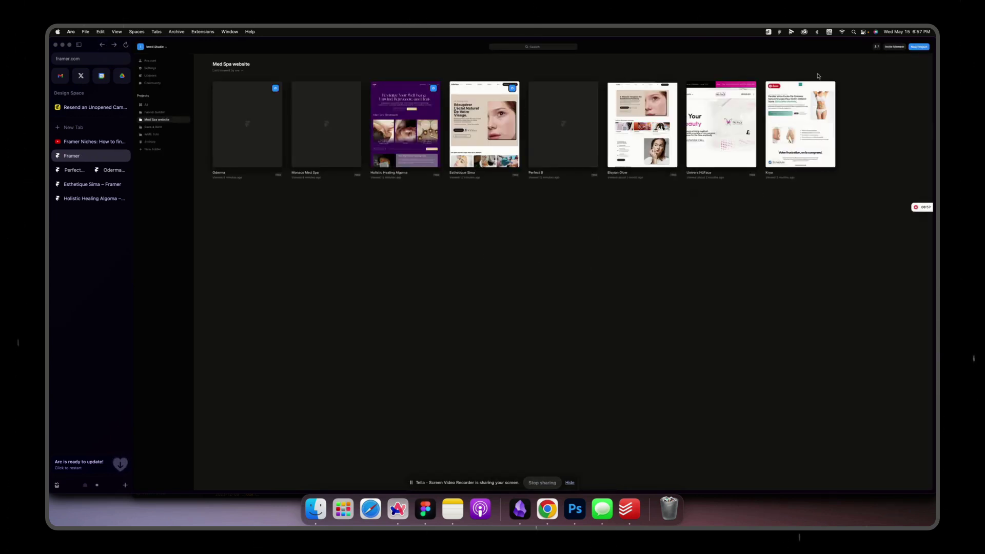
pyautogui.moveTo(799, 124)
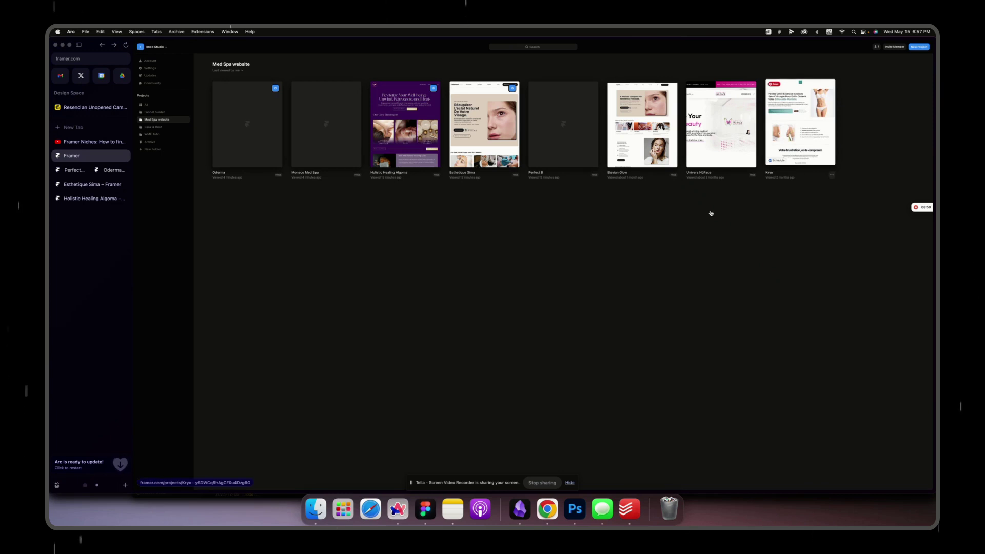
# Switch to the Figma slide 'Find Your Framer Niche FAST' from the Dock.
pyautogui.click(425, 509)
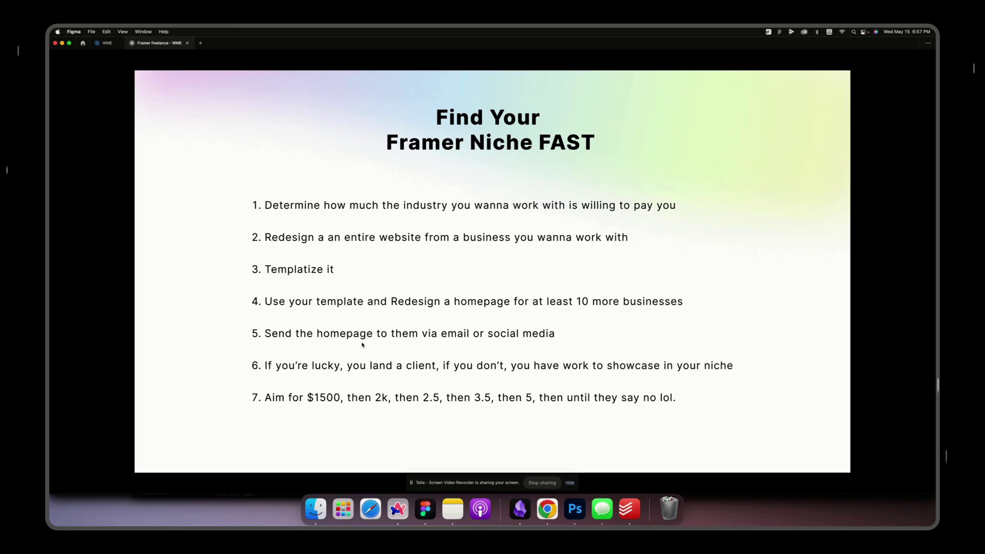
# Switch from the Figma slide back to Arc with Cmd+Tab.
pyautogui.press('super+Tab')
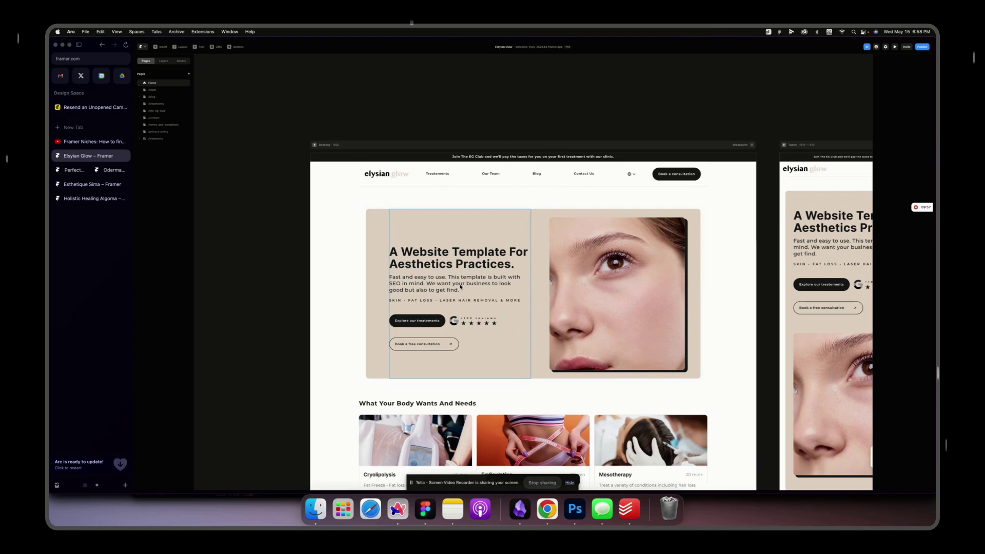
pyautogui.scroll(-2, 560, 395)
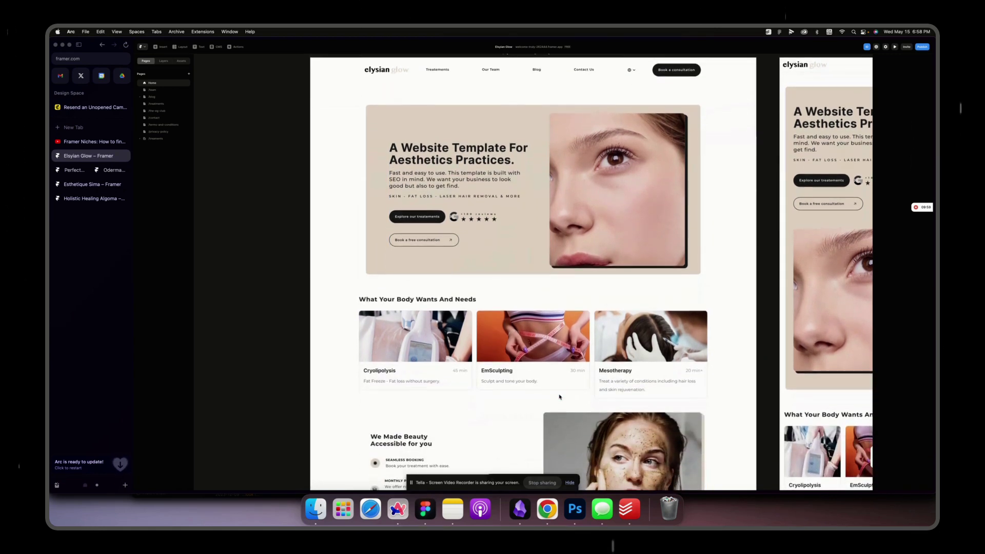
pyautogui.scroll(-1, 559, 396)
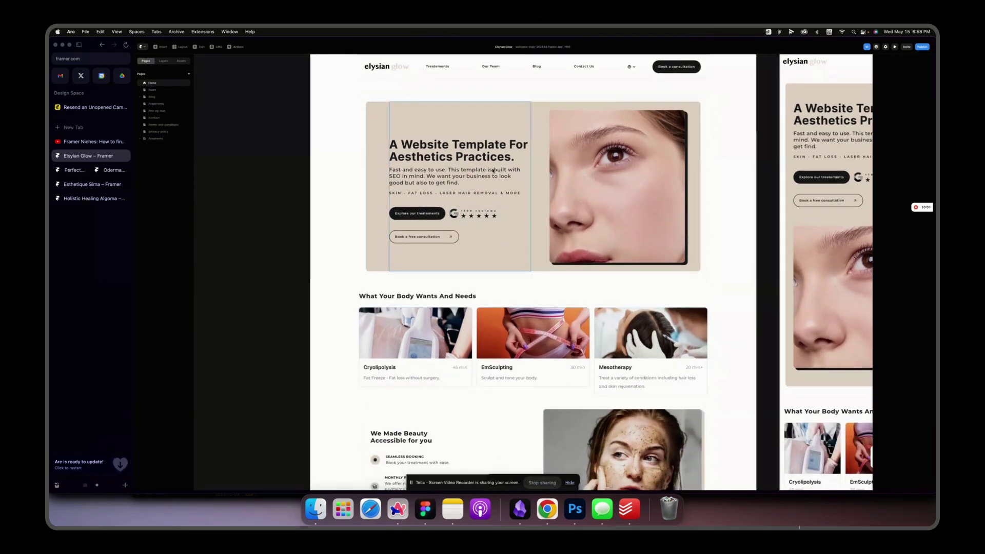
# Inspect the Elysian Glow hero heading down to the footer, then return to the Med Spa dashboard.
pyautogui.doubleClick(449, 156)
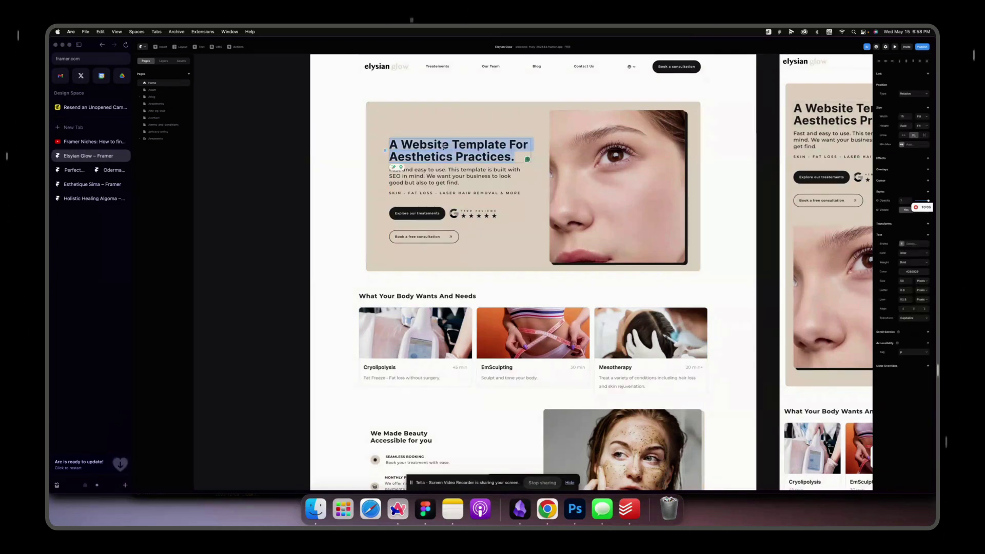
pyautogui.scroll(-1, 433, 168)
pyautogui.scroll(-4, 348, 235)
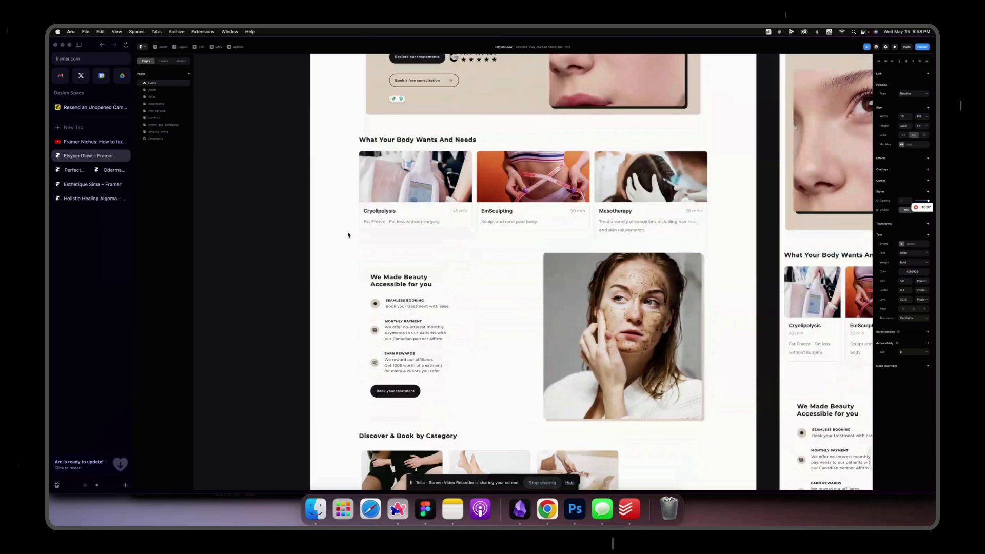
pyautogui.scroll(-1, 543, 223)
pyautogui.scroll(-3, 543, 223)
pyautogui.scroll(-2, 544, 223)
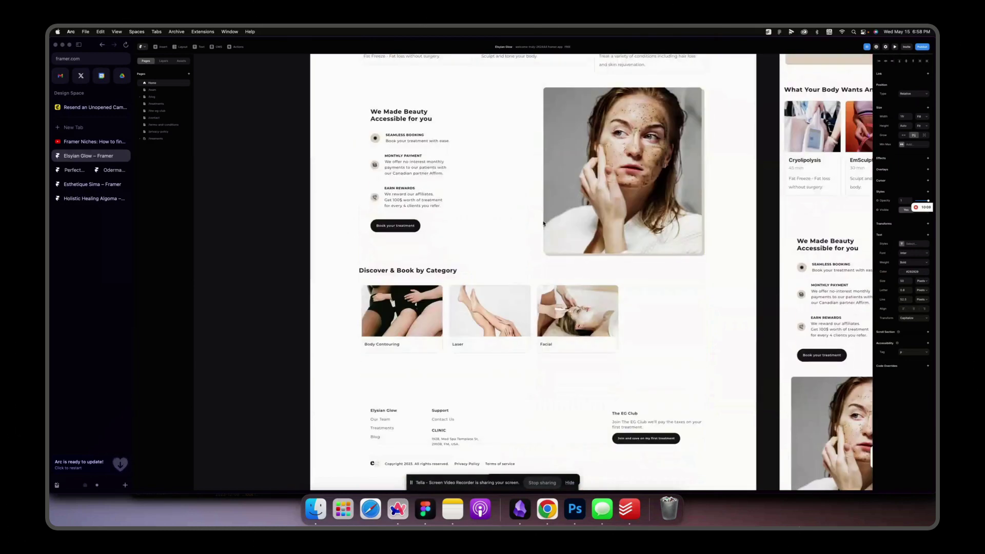
pyautogui.scroll(1, 544, 223)
pyautogui.scroll(3, 523, 246)
pyautogui.scroll(10, 500, 269)
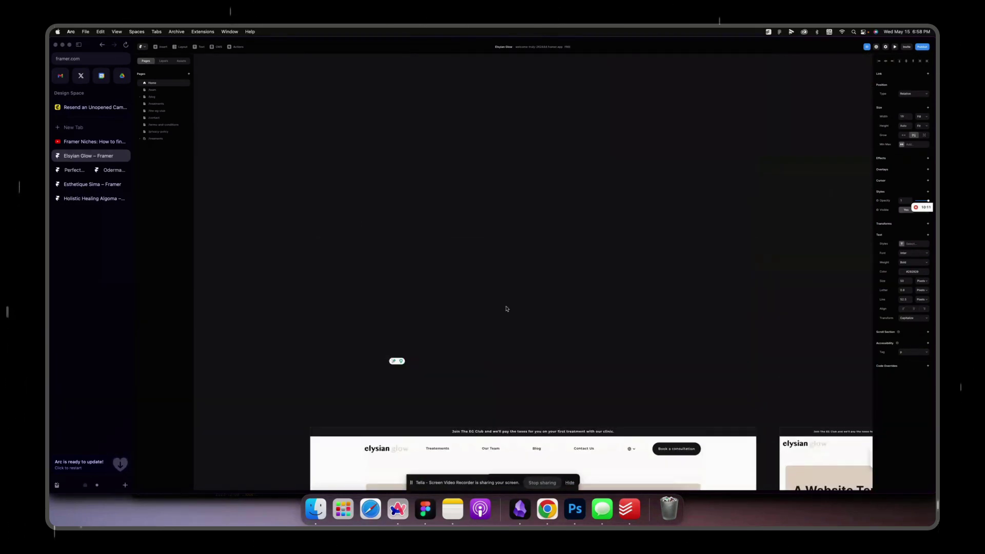
pyautogui.scroll(-2, 431, 278)
pyautogui.scroll(-5, 432, 279)
pyautogui.click(429, 109)
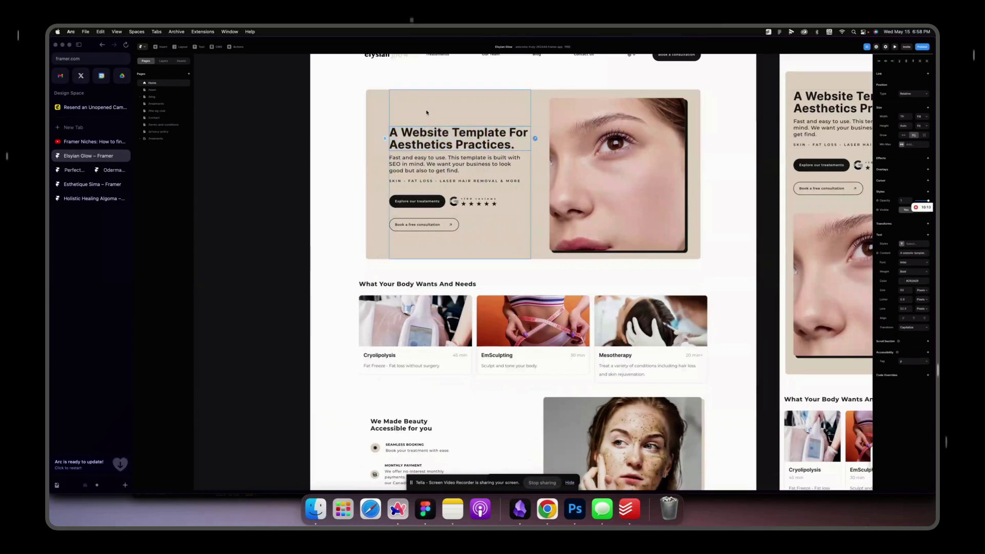
pyautogui.click(234, 82)
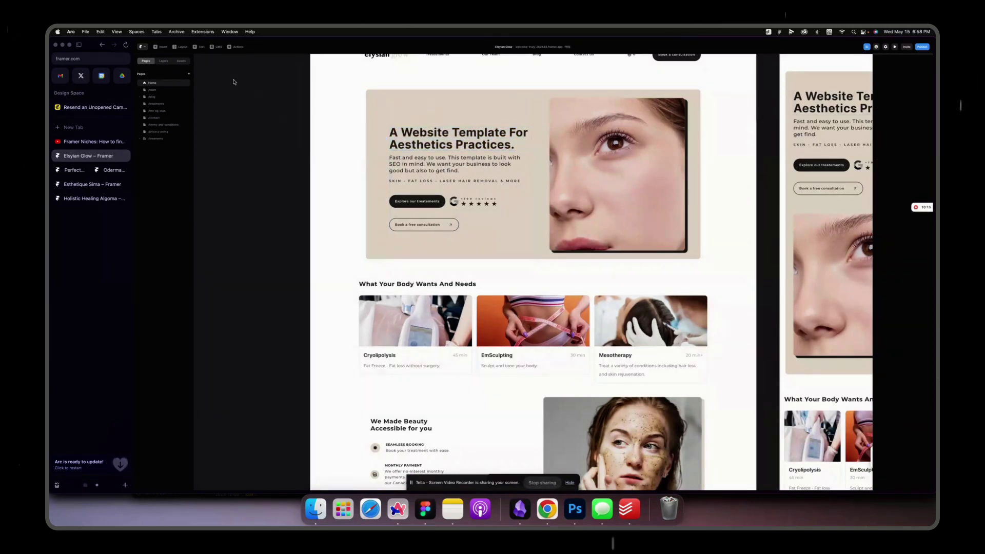
pyautogui.scroll(3, 234, 82)
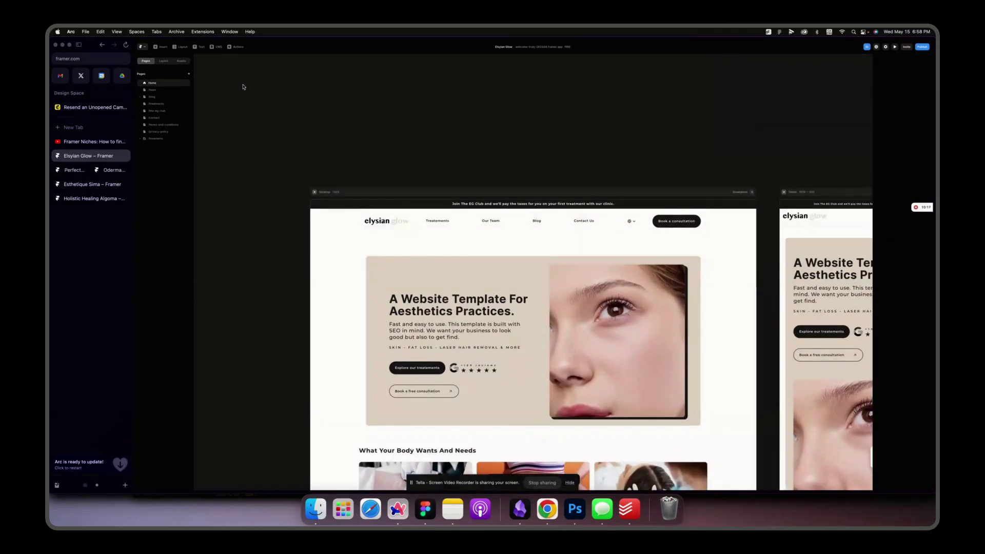
pyautogui.click(102, 46)
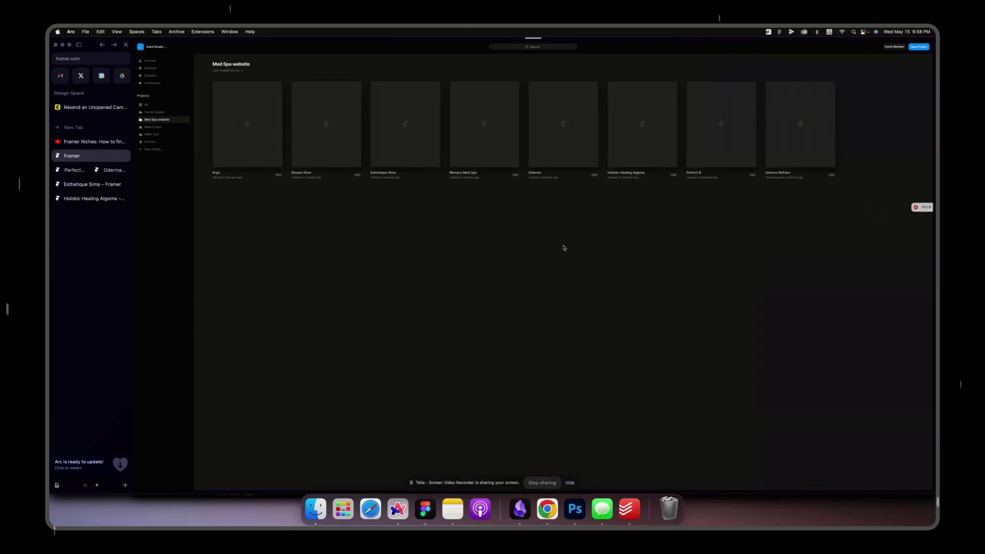